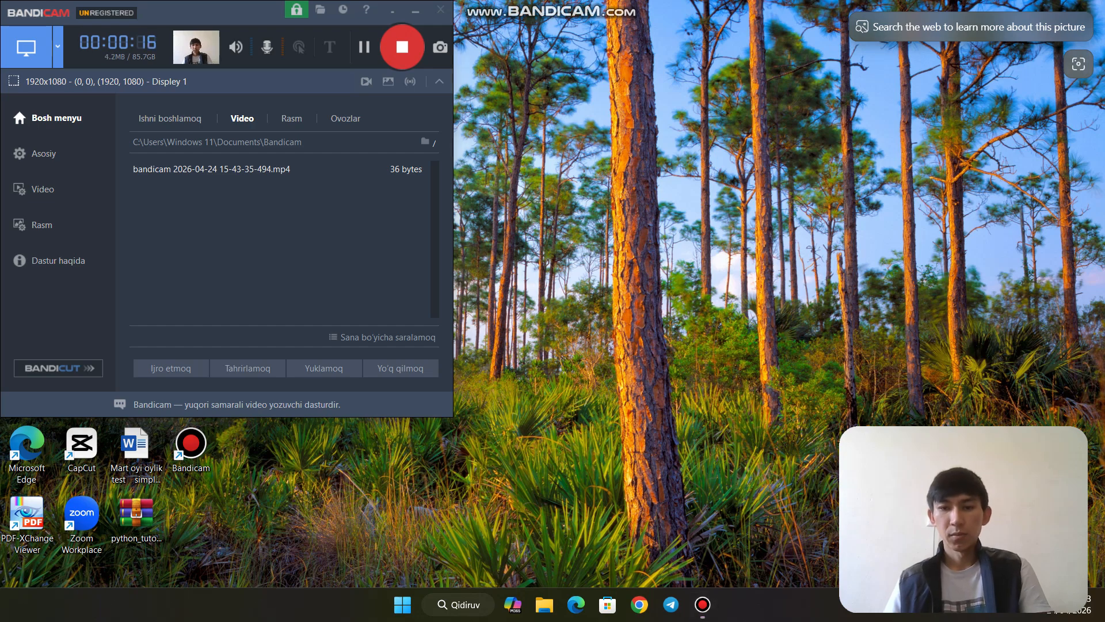
Search 'postgresql download windows' in Chrome and open the postgresql.org Windows installers page
{"action": "left_click", "coordinate": [639, 605]}
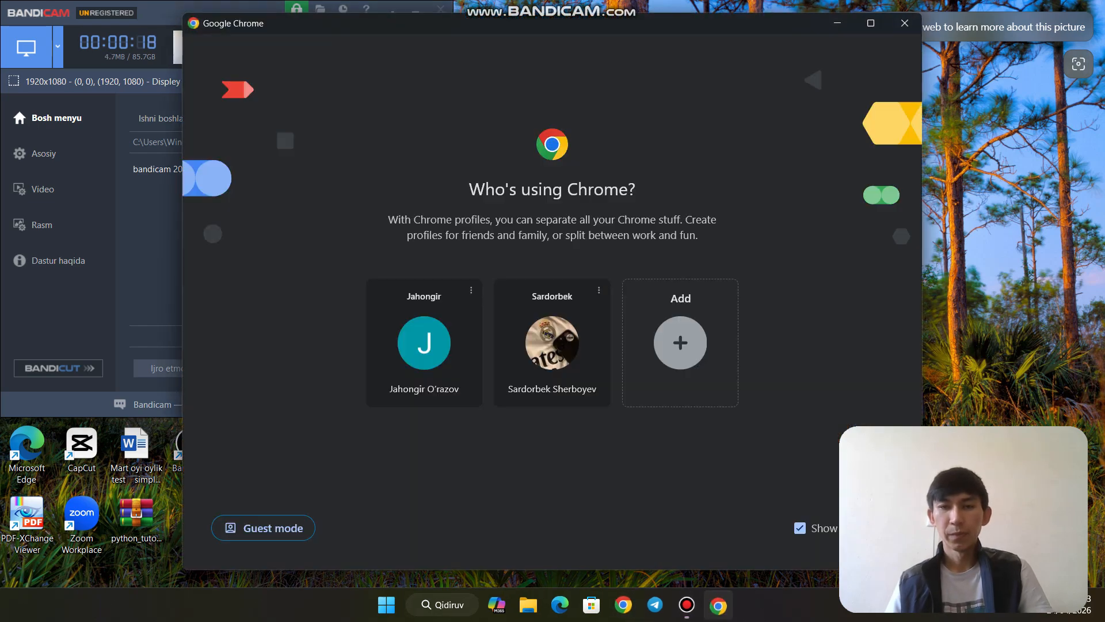
{"action": "left_click", "coordinate": [424, 343]}
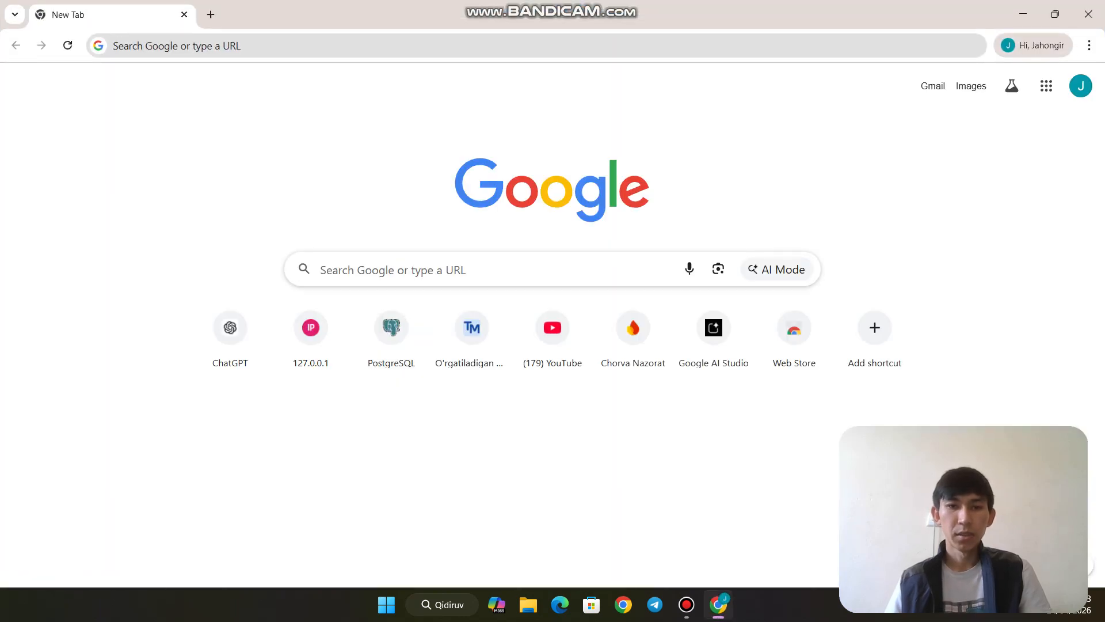
{"action": "left_click", "coordinate": [424, 270]}
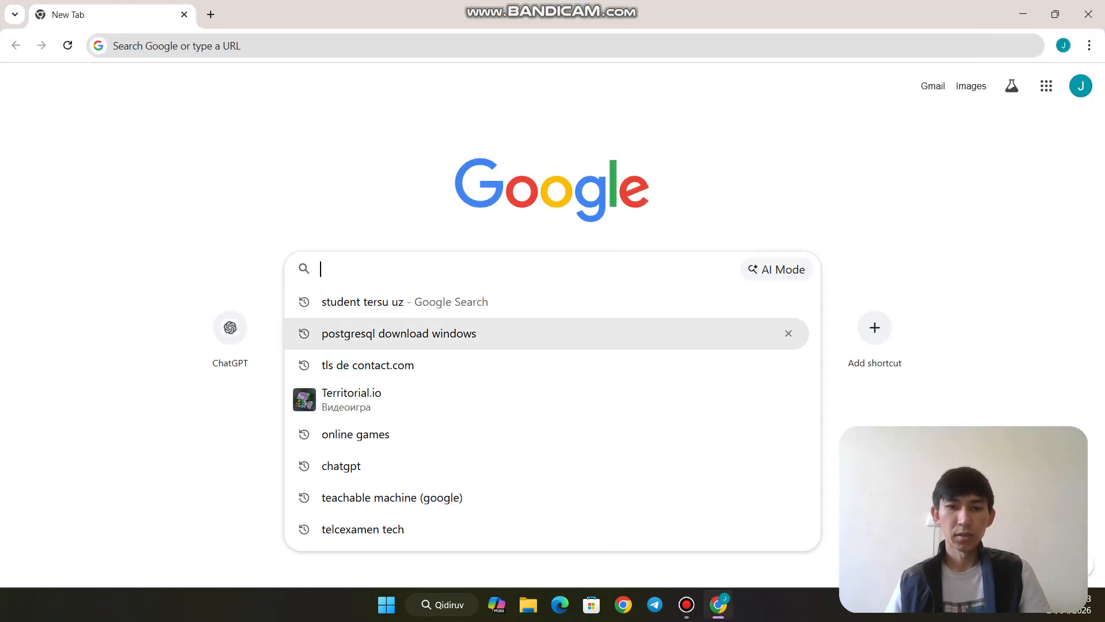
{"action": "left_click", "coordinate": [425, 333]}
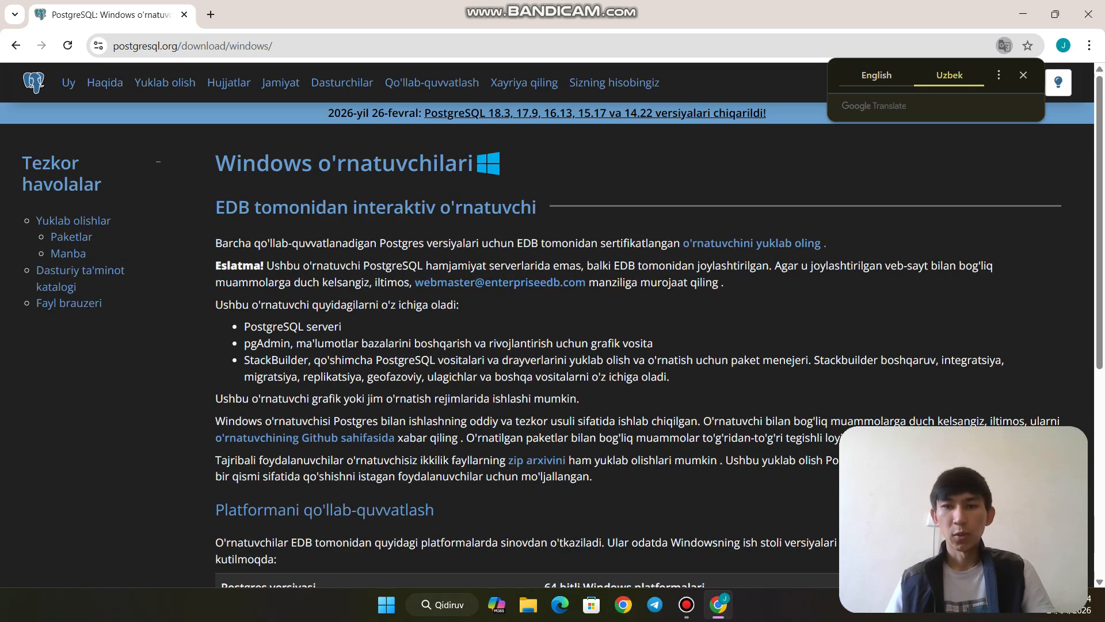
Follow the installer download link to EDB's PostgreSQL downloads page
{"action": "left_click", "coordinate": [752, 243]}
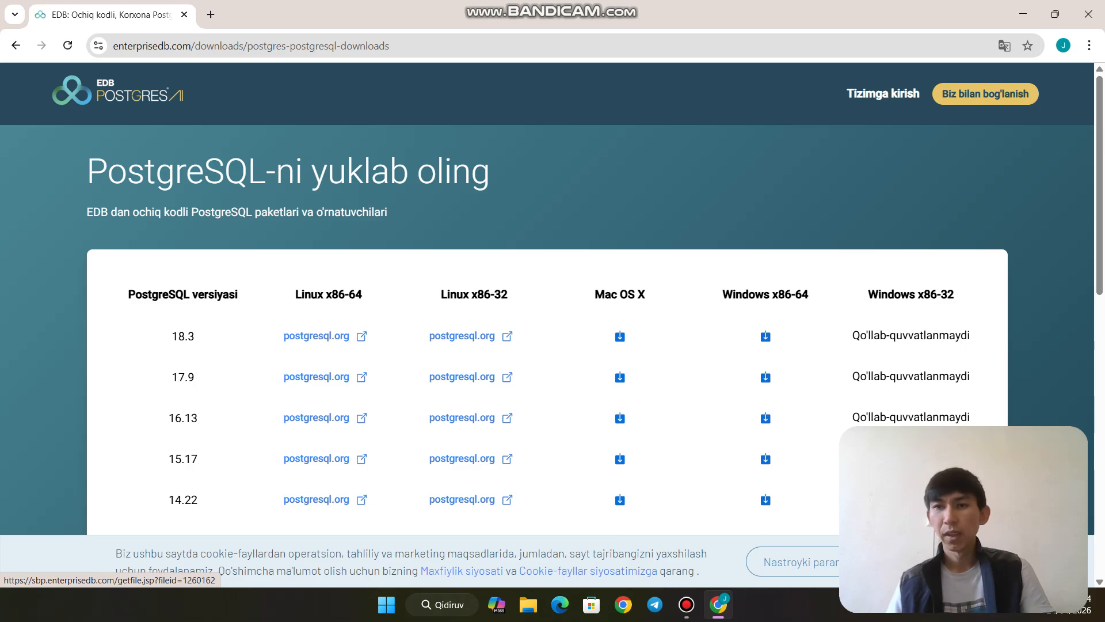
Run postgresql-18.3-3-windows-x64.exe from Chrome's download history
{"action": "left_click", "coordinate": [1089, 45]}
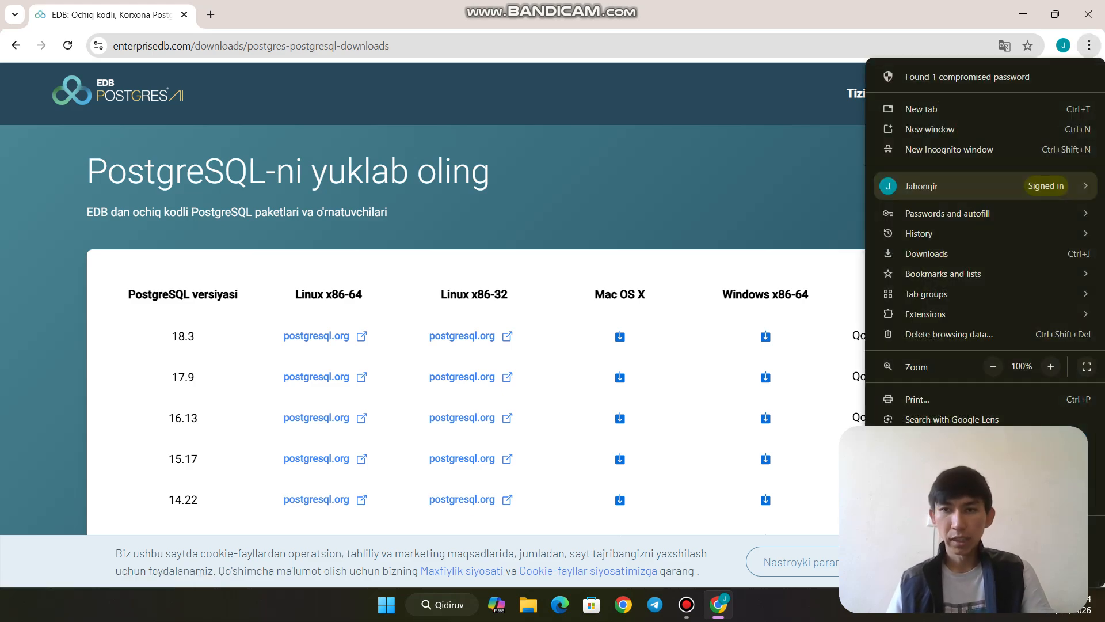
{"action": "left_click", "coordinate": [927, 254]}
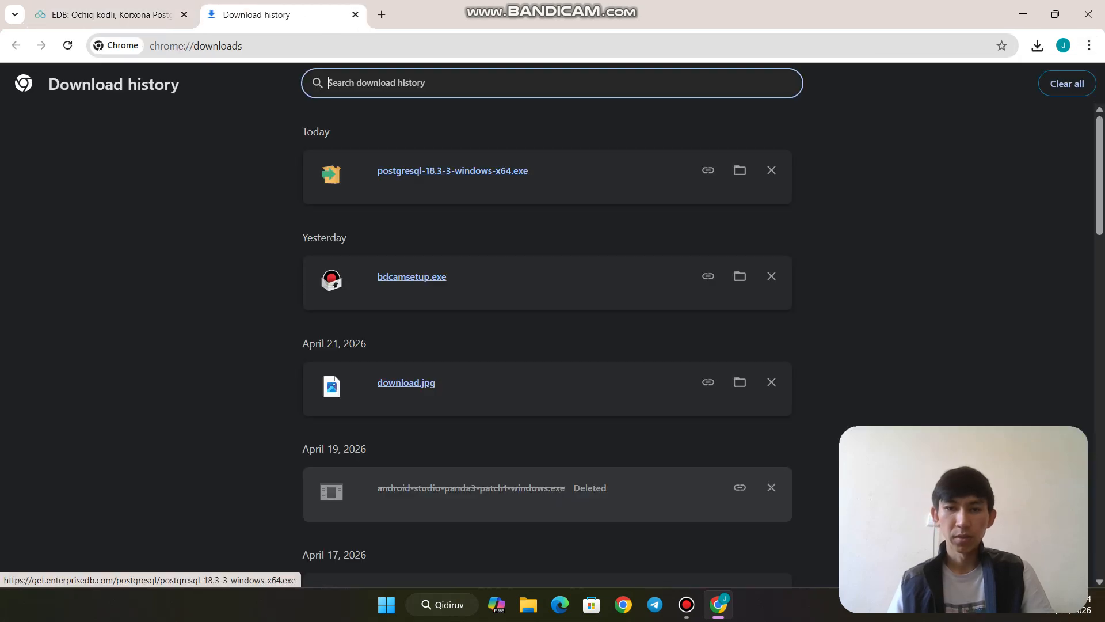
{"action": "double_click", "coordinate": [505, 171]}
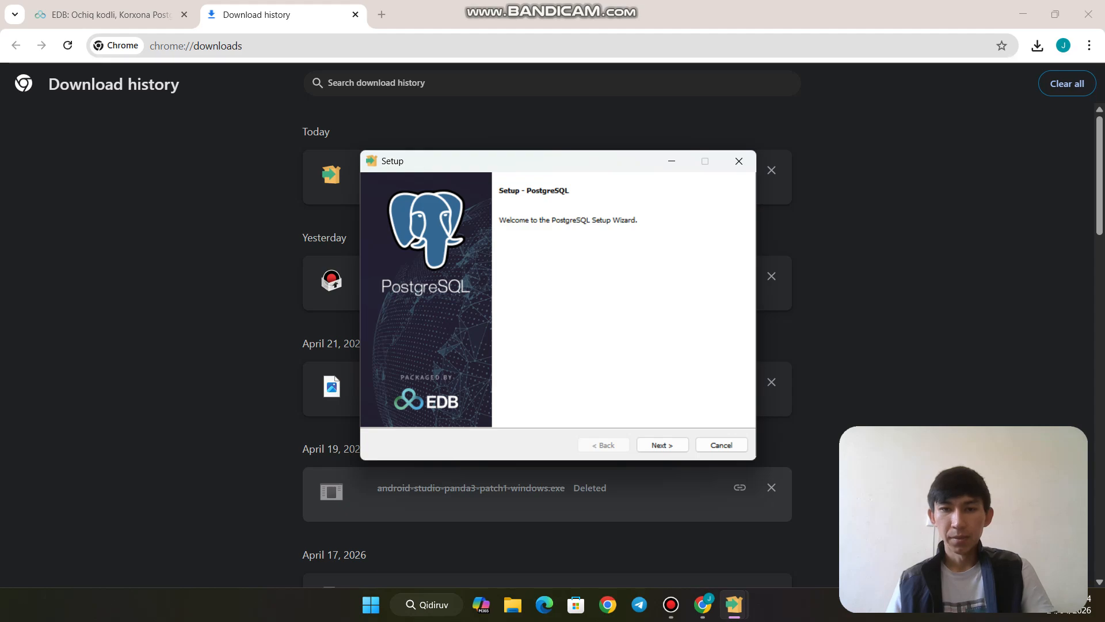
Pass the welcome page and try D:\ as the install folder, dismissing the non-empty warning
{"action": "left_click", "coordinate": [662, 445]}
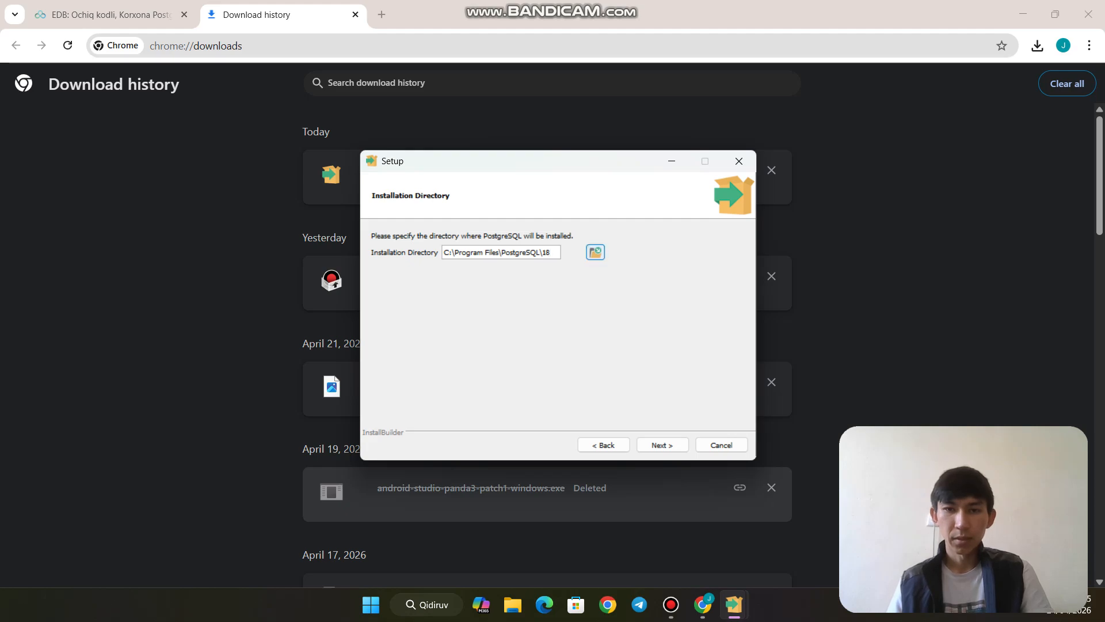
{"action": "left_click", "coordinate": [596, 252]}
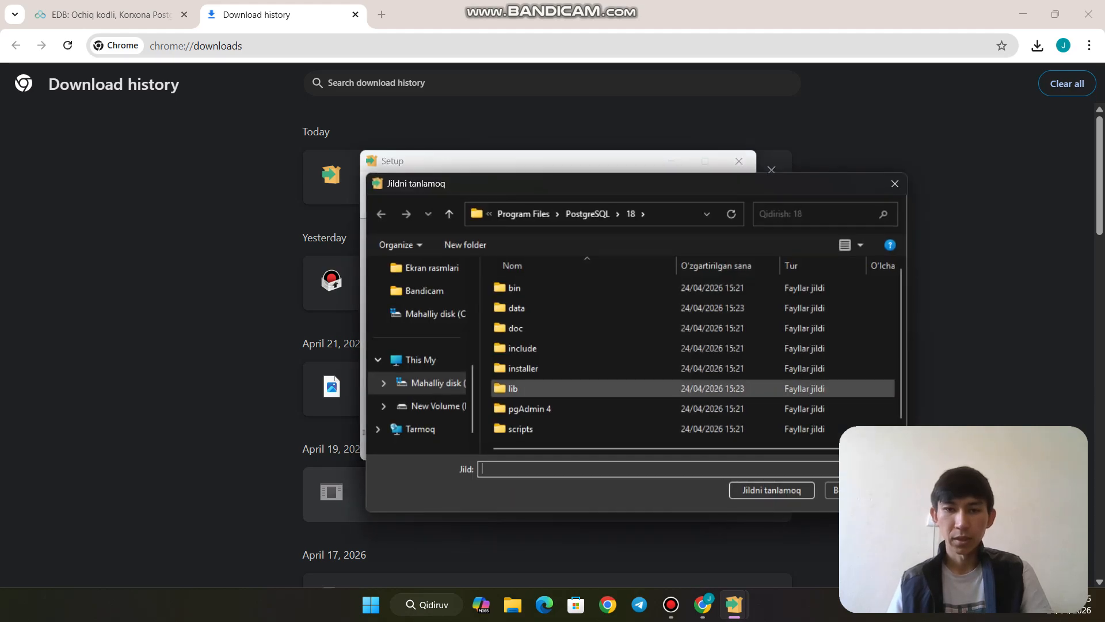
{"action": "left_click", "coordinate": [436, 406]}
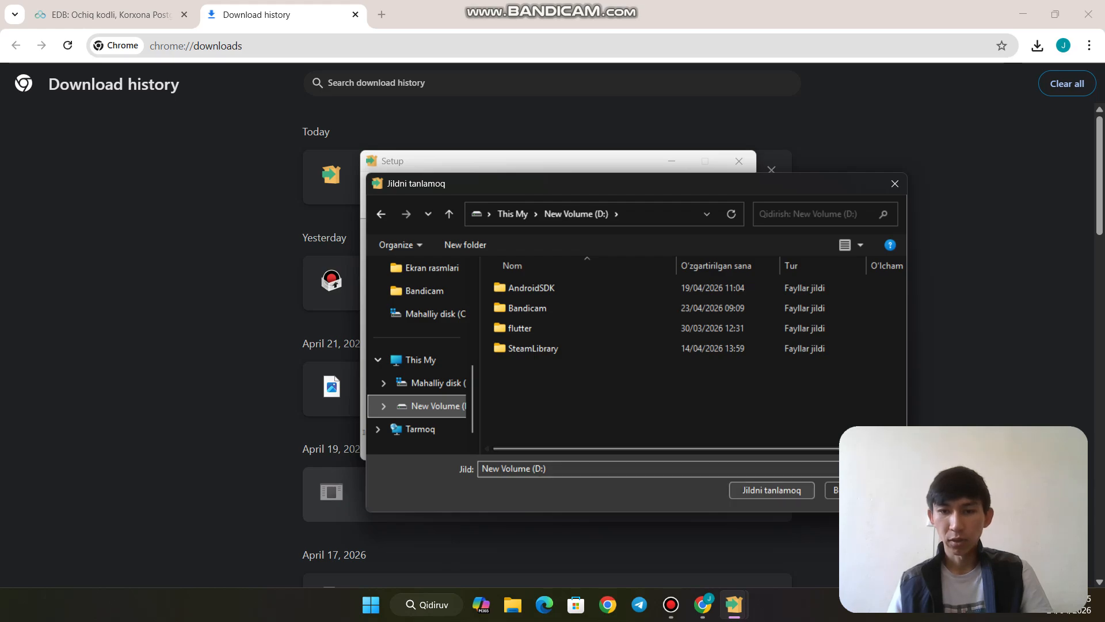
{"action": "left_click", "coordinate": [772, 491]}
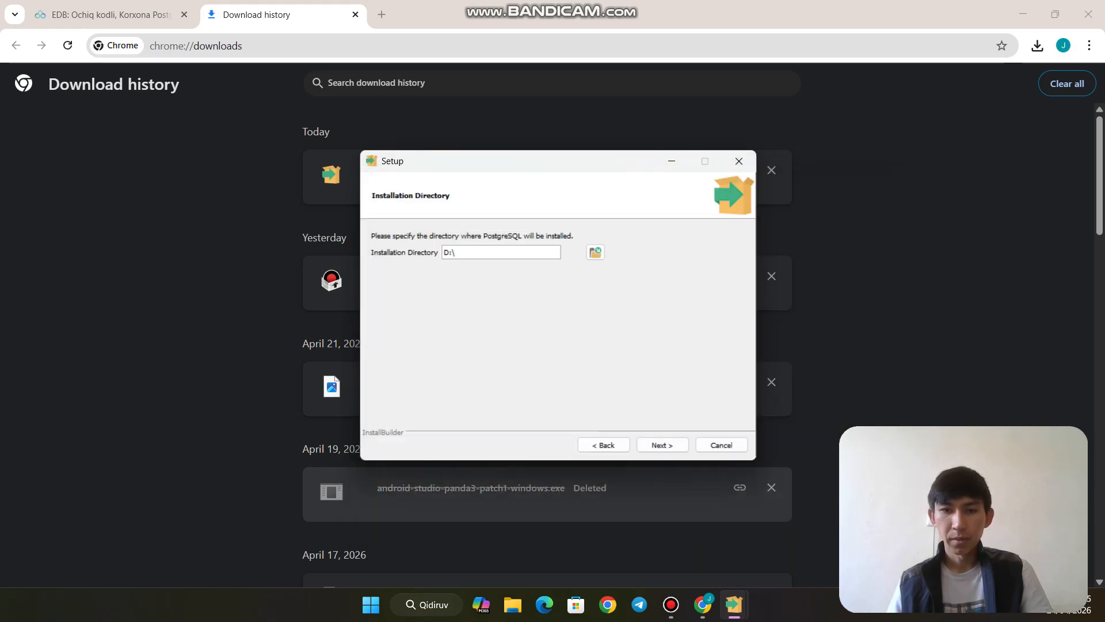
{"action": "left_click", "coordinate": [662, 445]}
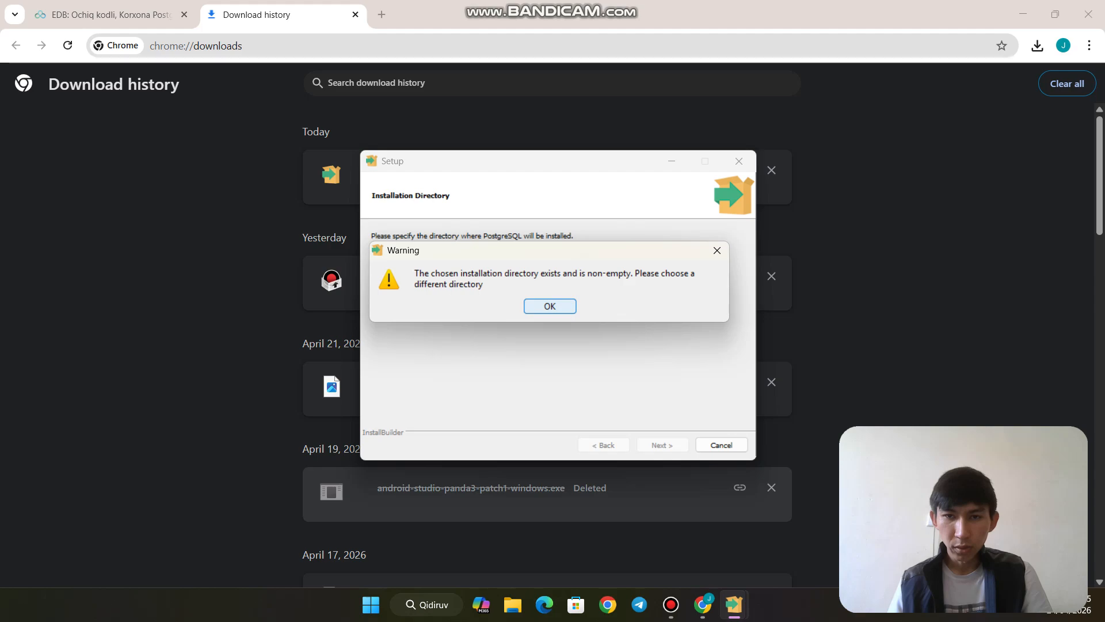
{"action": "key", "text": "Return"}
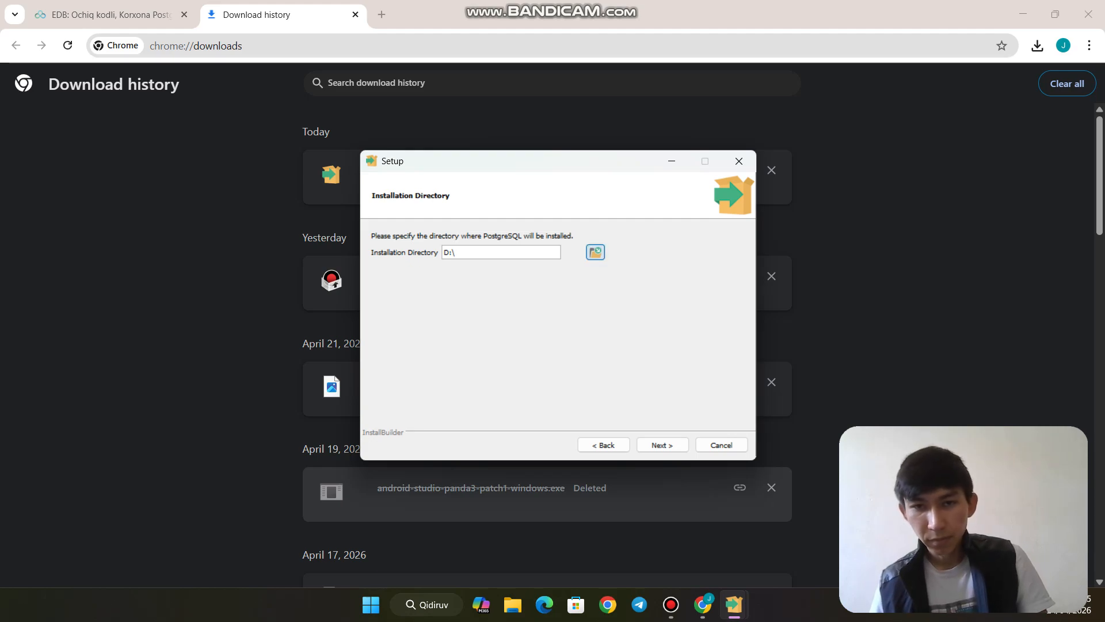
Choose C:\ as the installation directory instead
{"action": "left_click", "coordinate": [595, 251]}
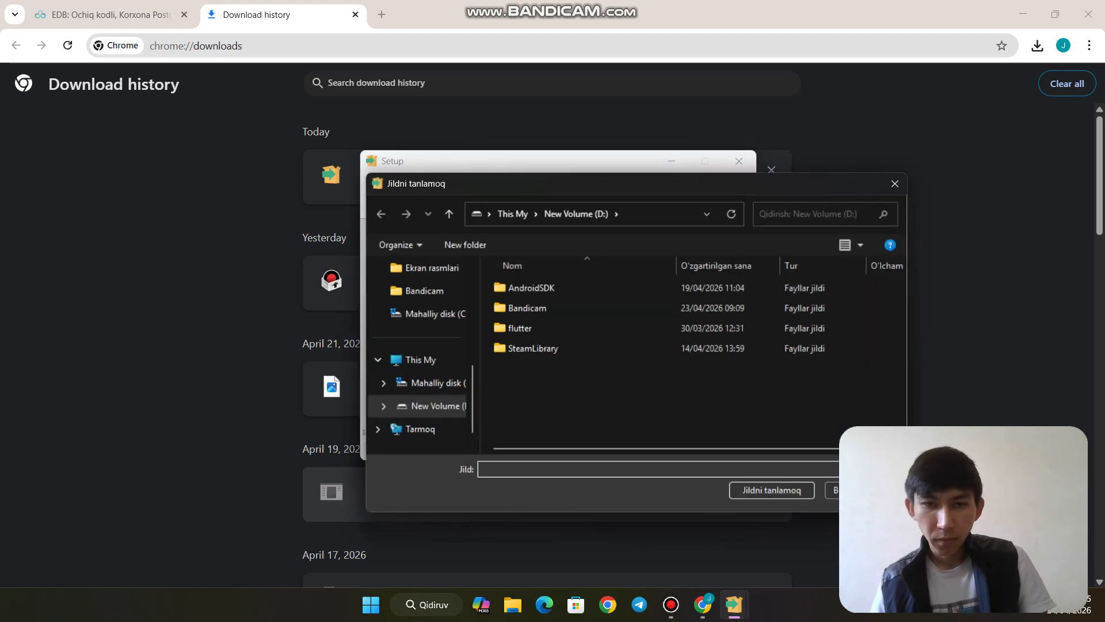
{"action": "left_click", "coordinate": [437, 383]}
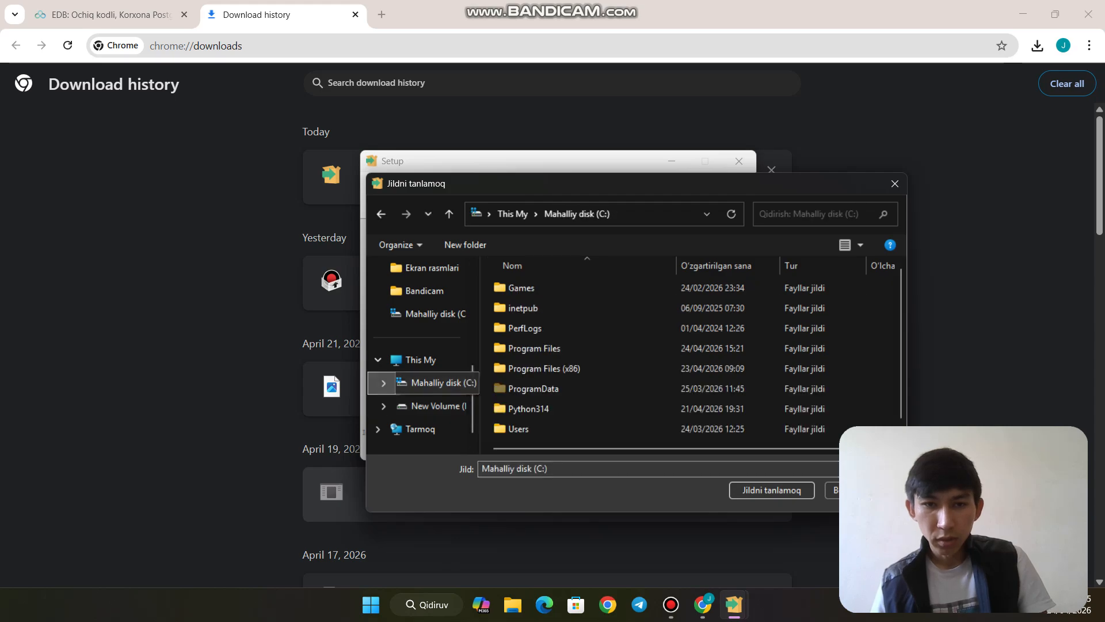
{"action": "left_click", "coordinate": [772, 490]}
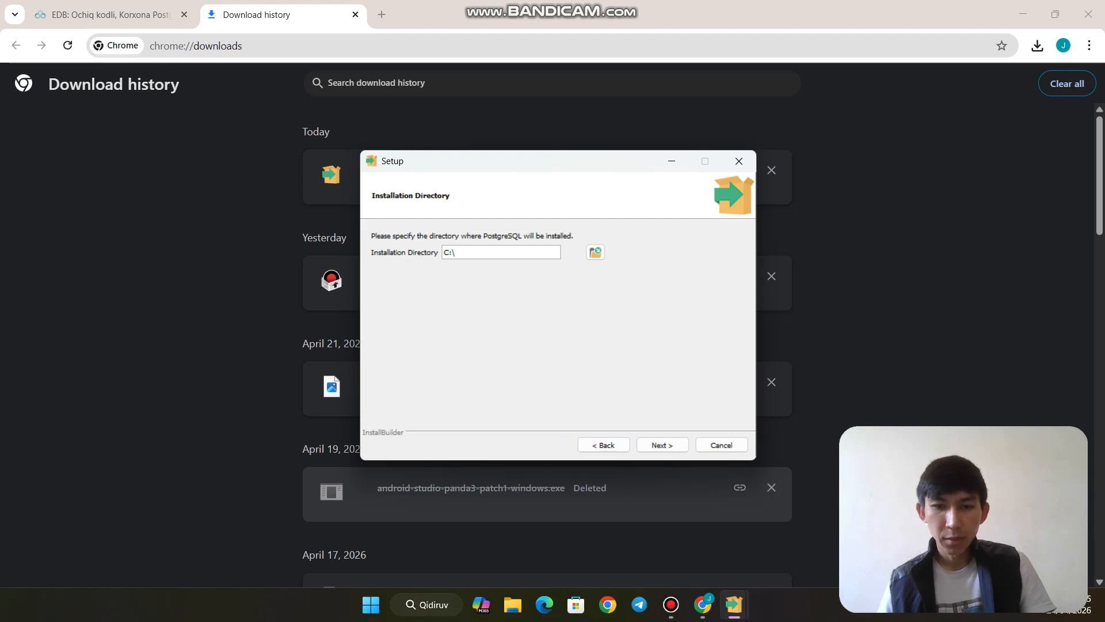
Create a new folder named Postsql on New Volume (D:) in File Explorer
{"action": "left_click", "coordinate": [513, 604]}
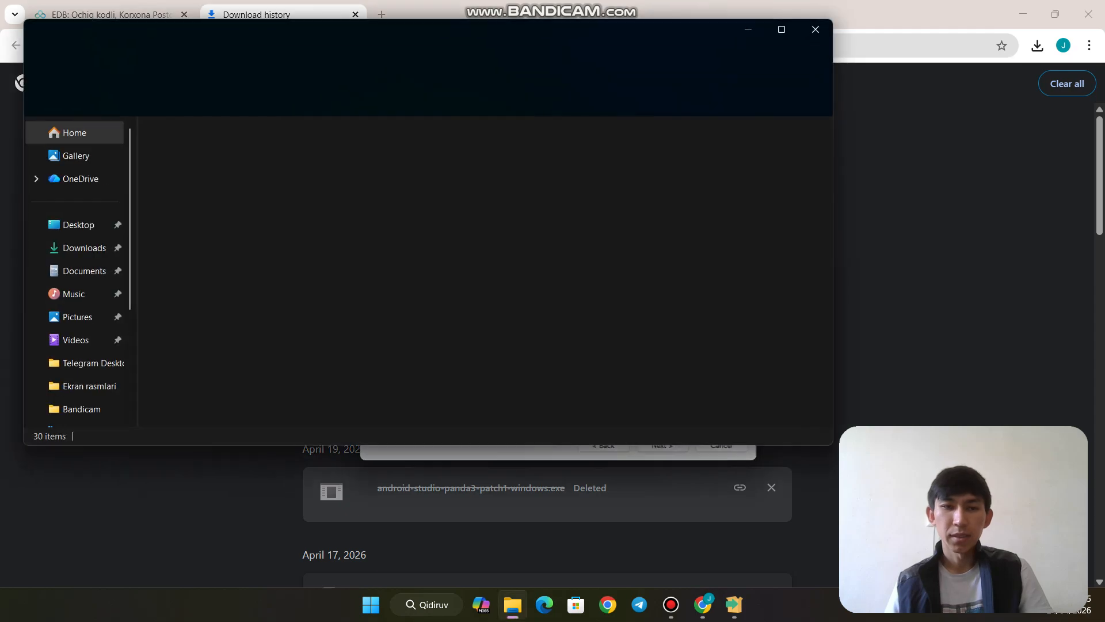
{"action": "scroll", "coordinate": [69, 351], "scroll_direction": "down", "scroll_amount": 3}
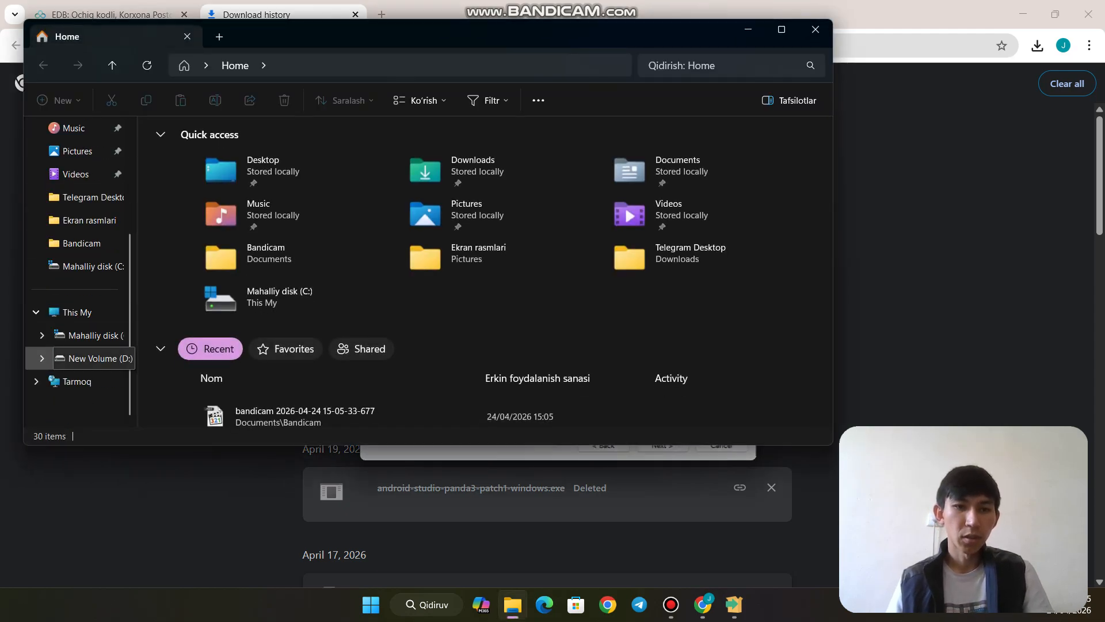
{"action": "left_click", "coordinate": [89, 358]}
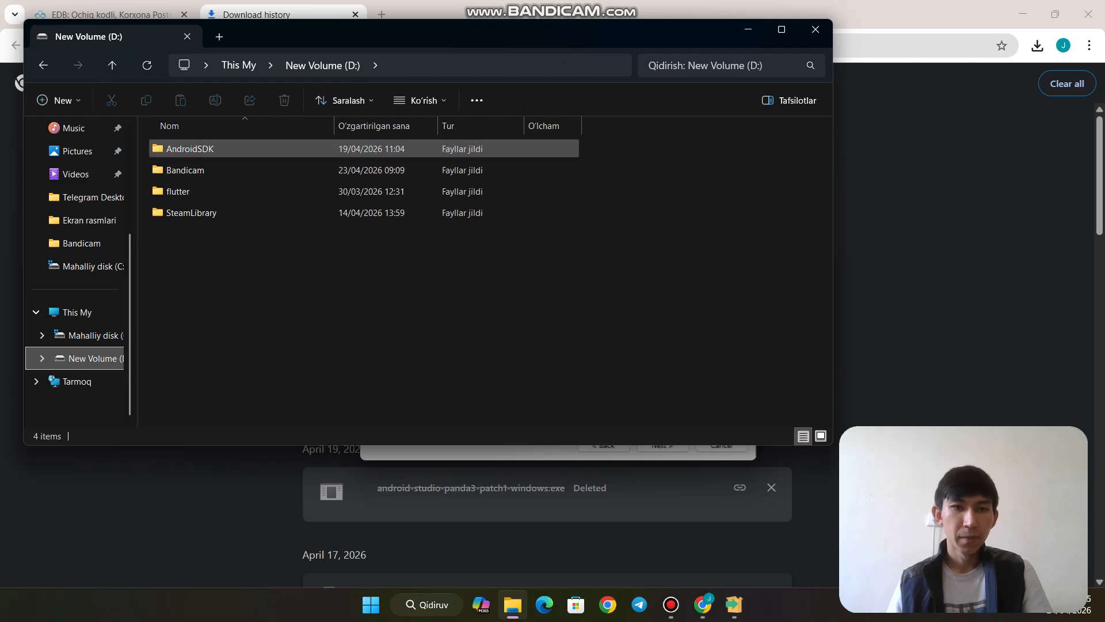
{"action": "left_click", "coordinate": [59, 100]}
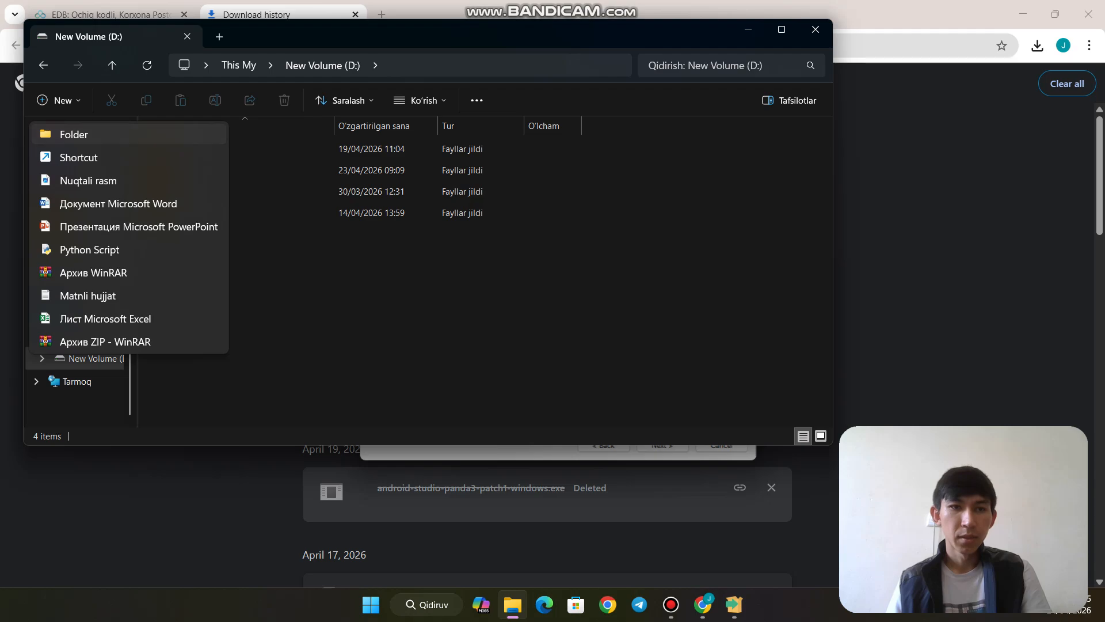
{"action": "left_click", "coordinate": [74, 134]}
{"action": "key", "text": "BackSpace"}
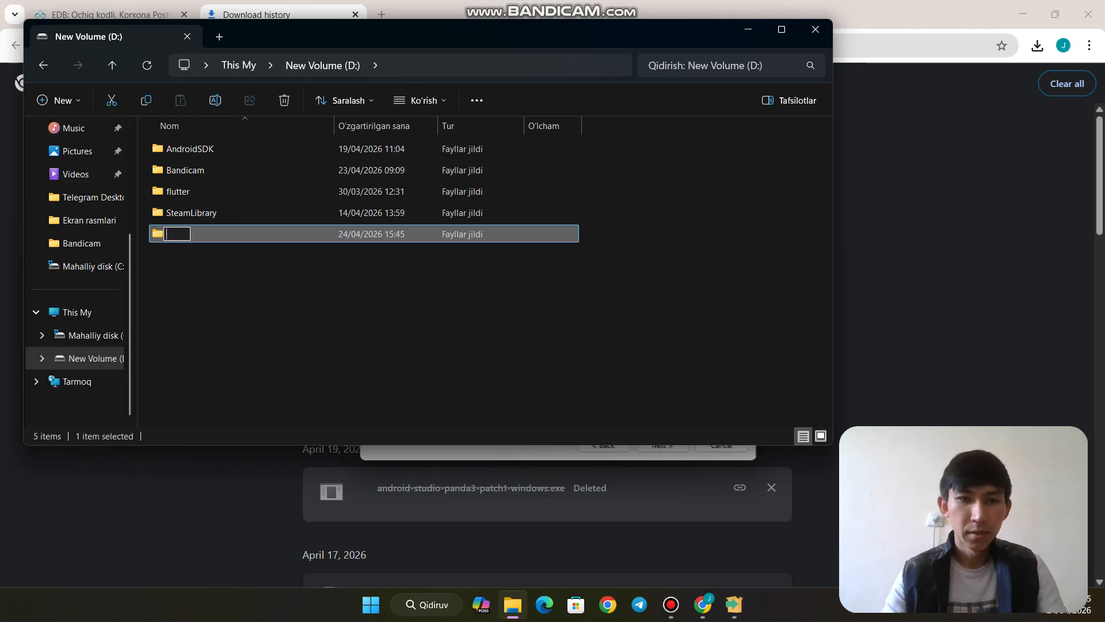
{"action": "type", "text": "Pos"}
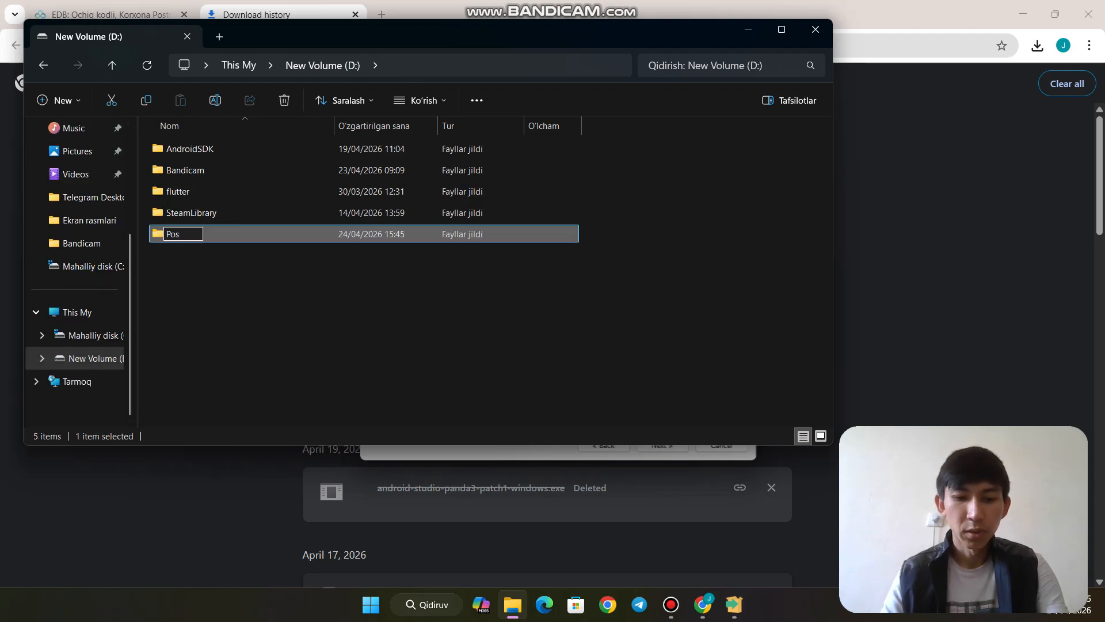
{"action": "type", "text": "t"}
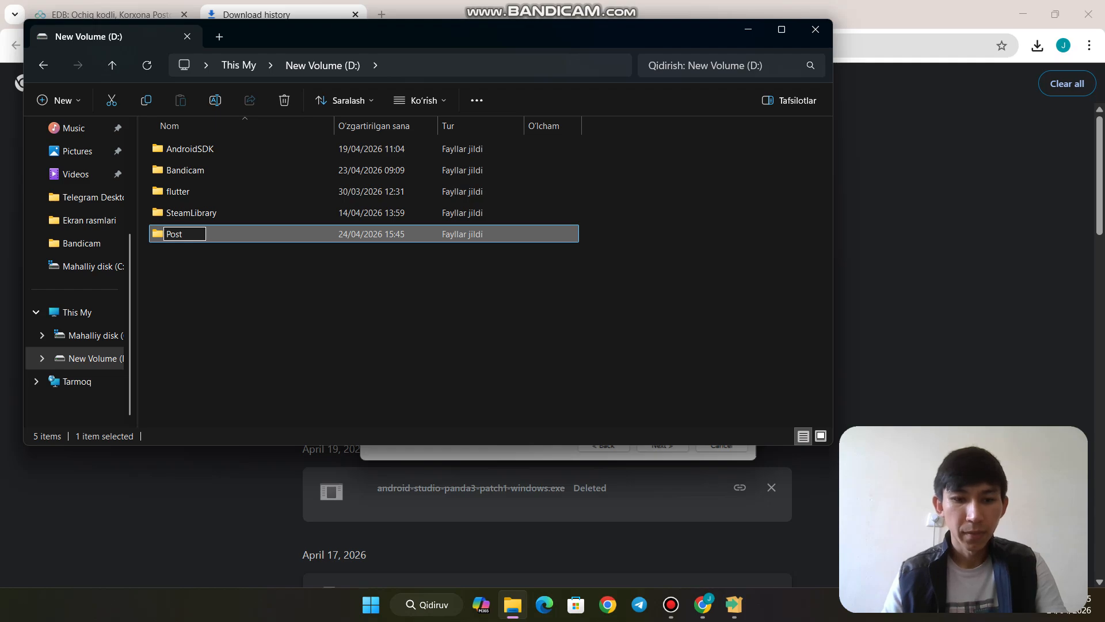
{"action": "type", "text": "sql"}
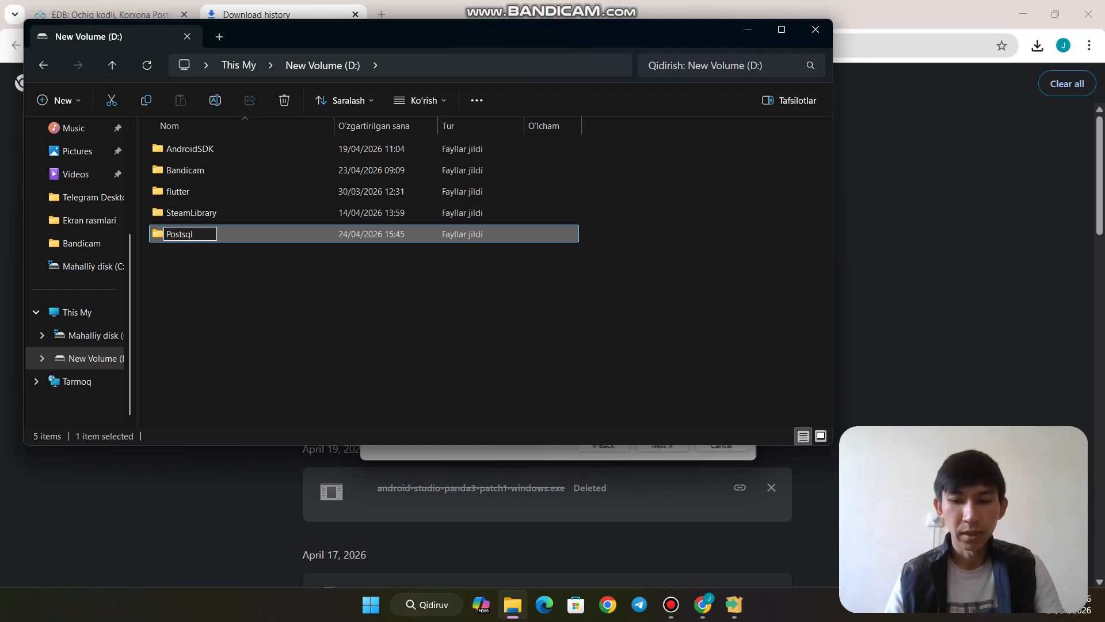
{"action": "key", "text": "Return"}
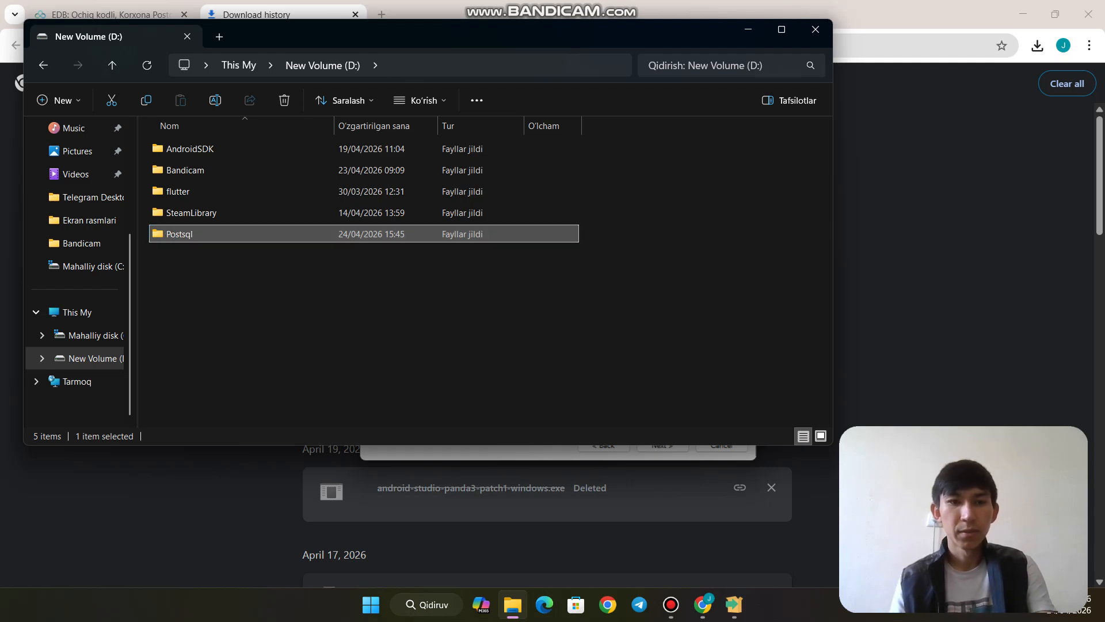
{"action": "key", "text": "alt+Tab"}
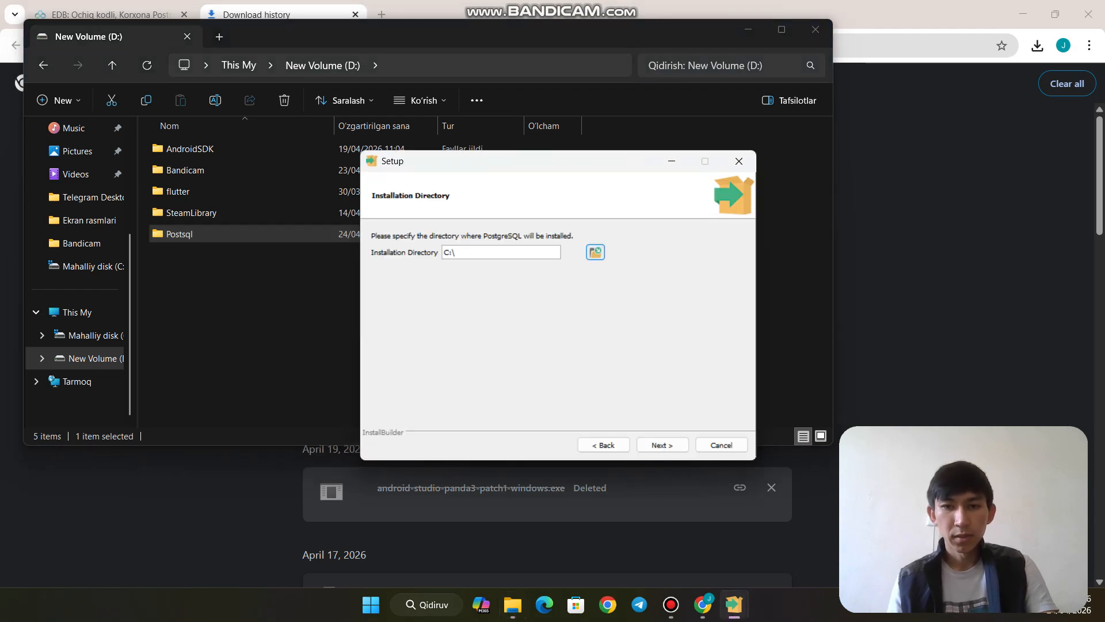
Try D:\Postsql as the installation folder and dismiss the non-empty directory warning
{"action": "left_click", "coordinate": [595, 252]}
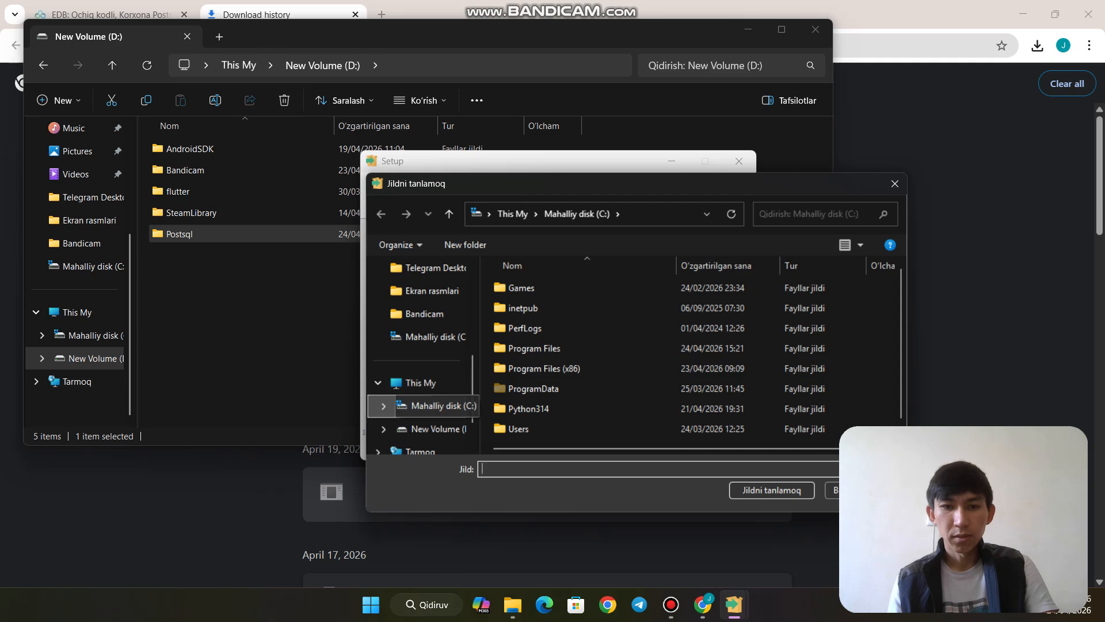
{"action": "left_click", "coordinate": [436, 429]}
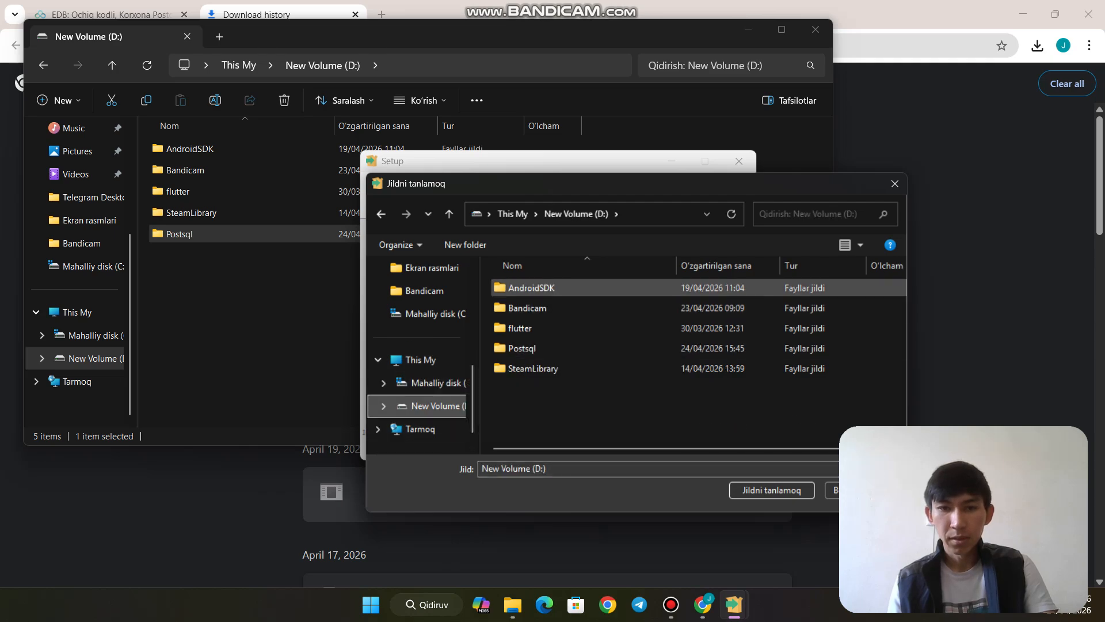
{"action": "left_click", "coordinate": [521, 348]}
{"action": "double_click", "coordinate": [522, 348]}
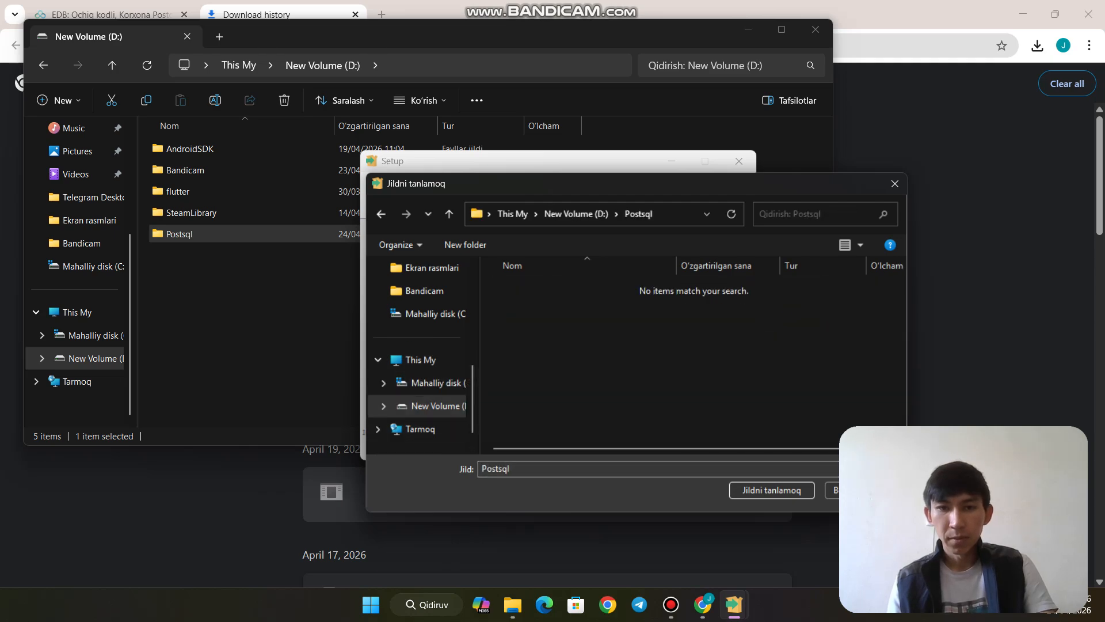
{"action": "left_click", "coordinate": [772, 490]}
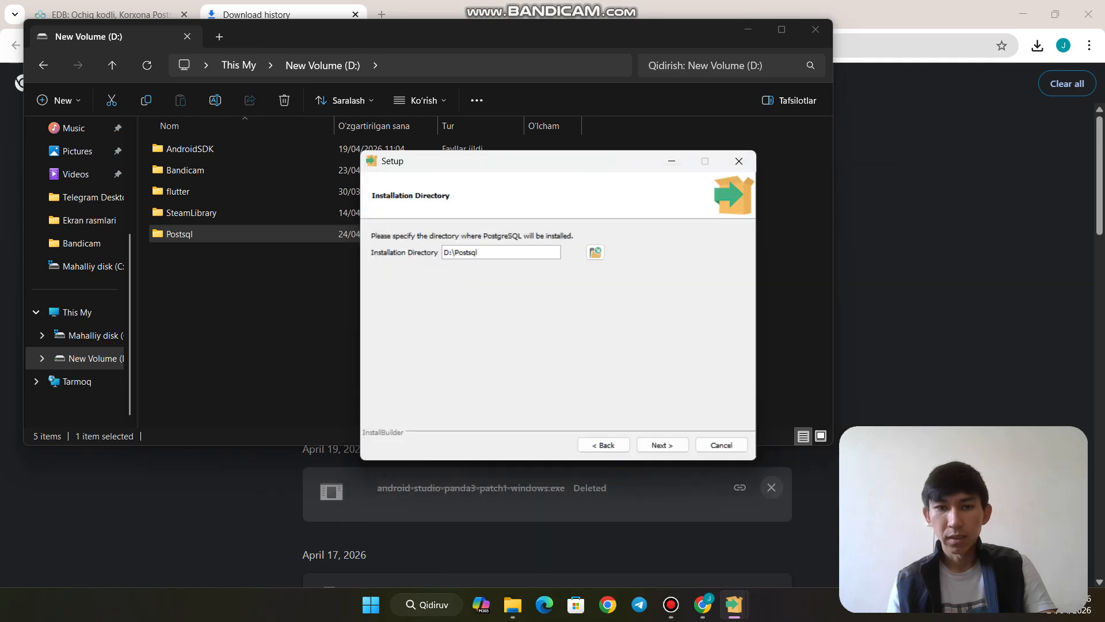
{"action": "left_click", "coordinate": [662, 445]}
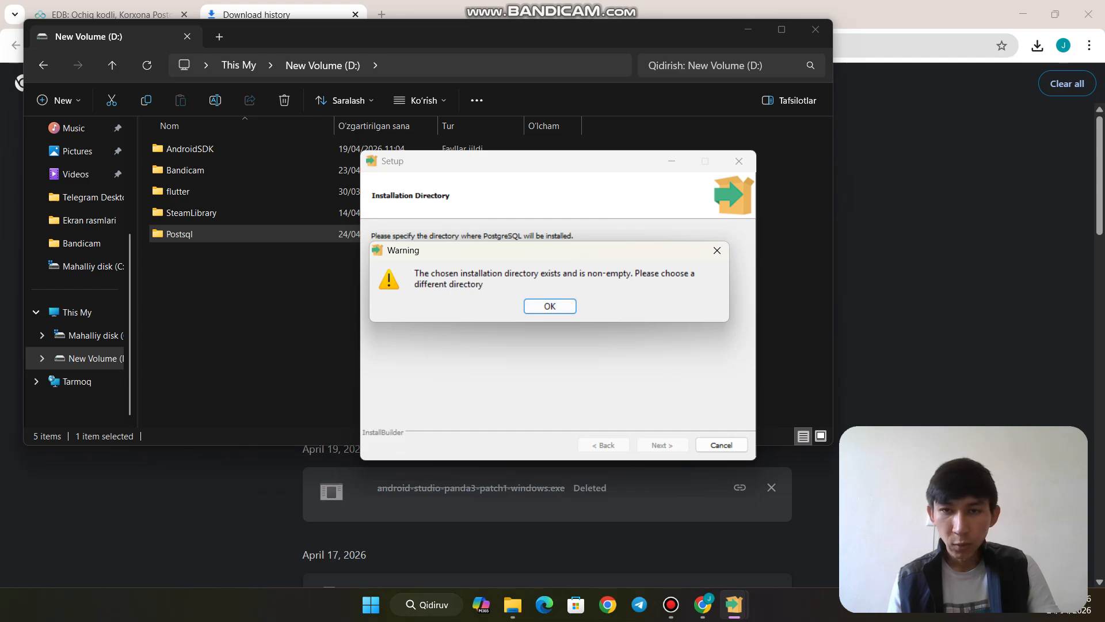
{"action": "left_click", "coordinate": [550, 305]}
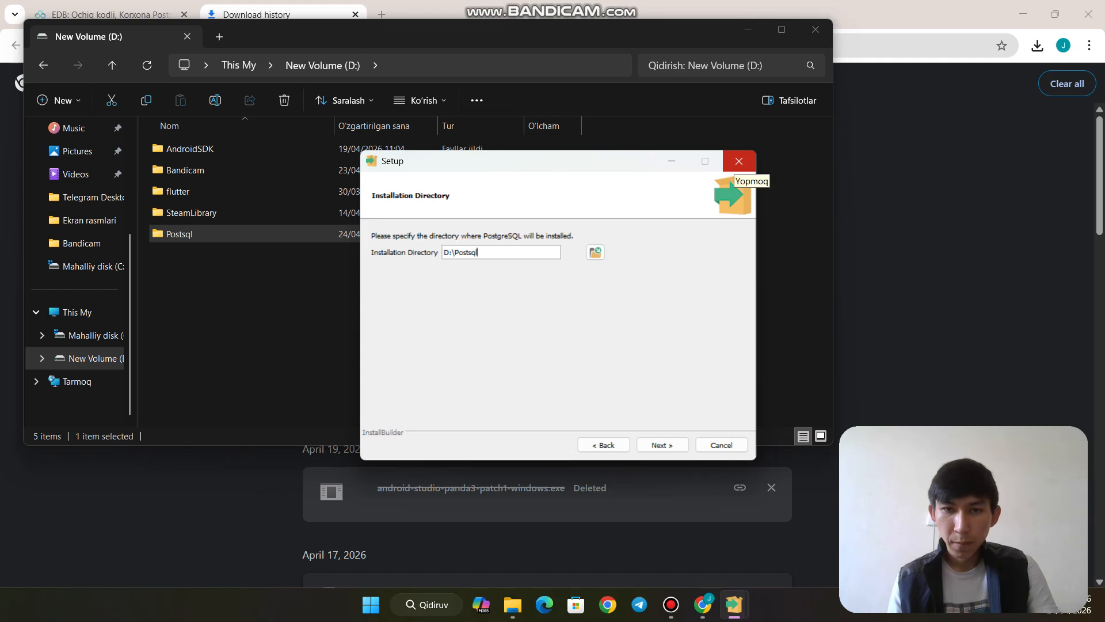
Abort and close PostgreSQL Setup, then relaunch the installer
{"action": "left_click", "coordinate": [739, 162]}
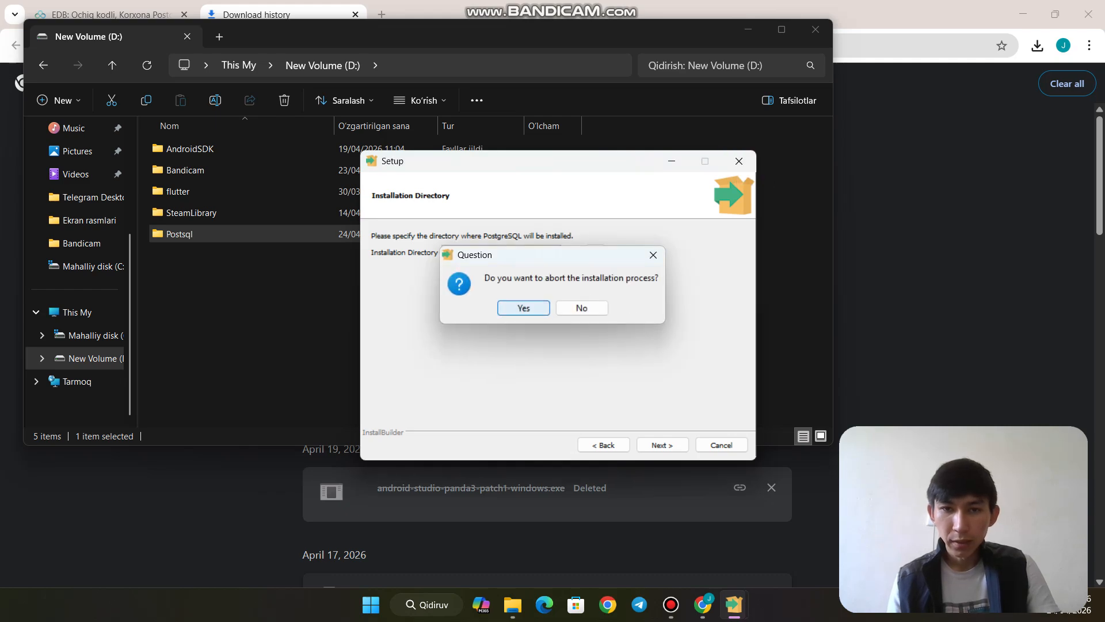
{"action": "key", "text": "Return"}
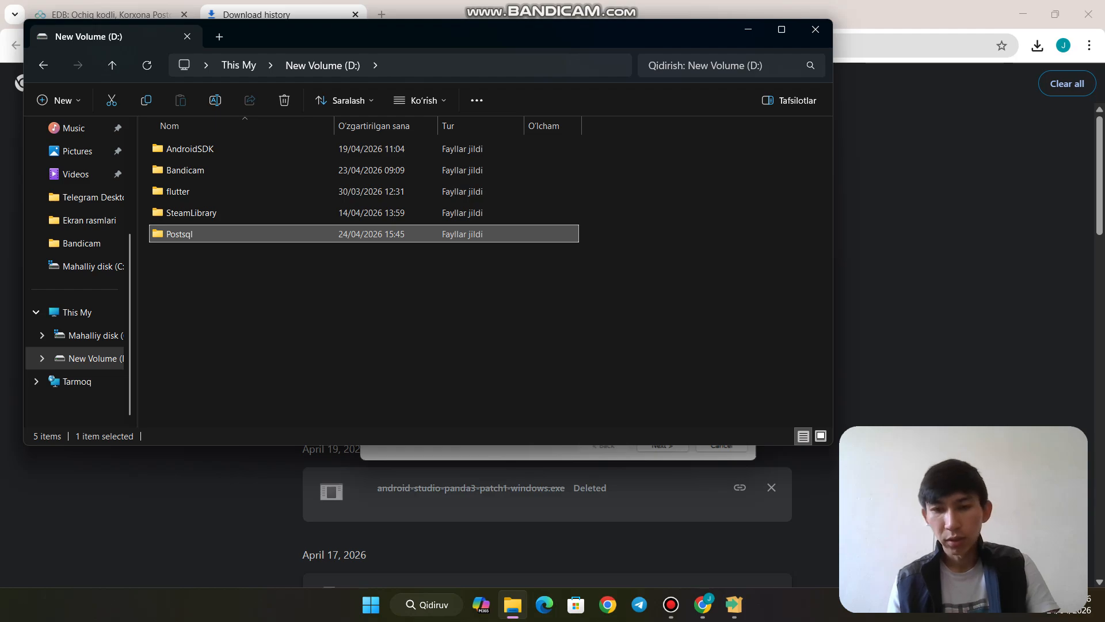
{"action": "left_click", "coordinate": [734, 604]}
Accept default folder C:\Program Files\PostgreSQL\18, all four components and default data directory
{"action": "left_click", "coordinate": [734, 605]}
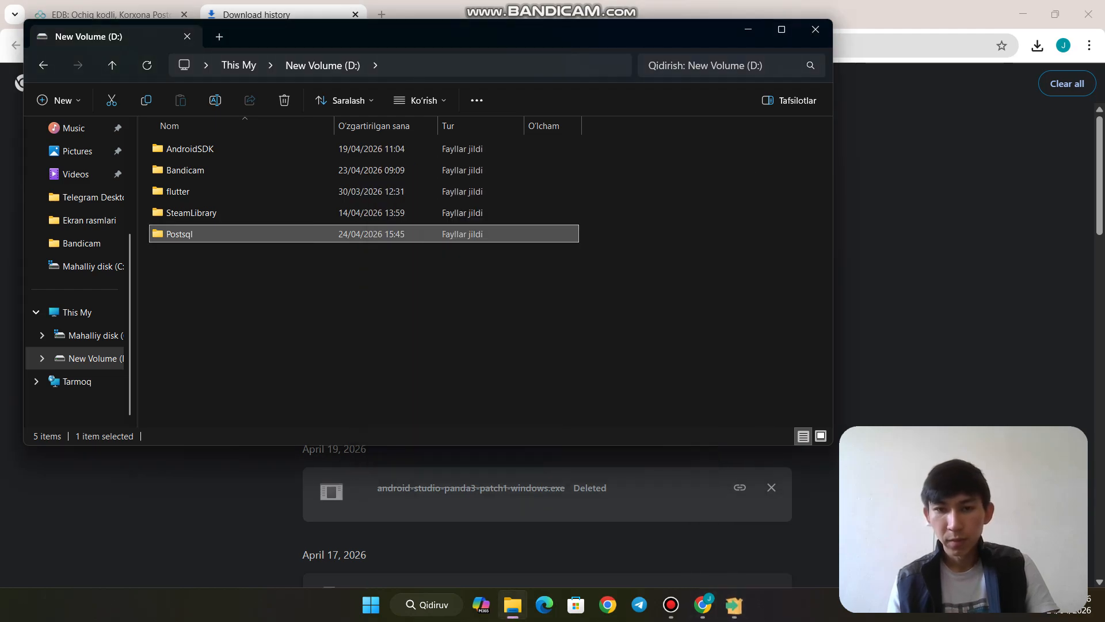
{"action": "left_click", "coordinate": [734, 605]}
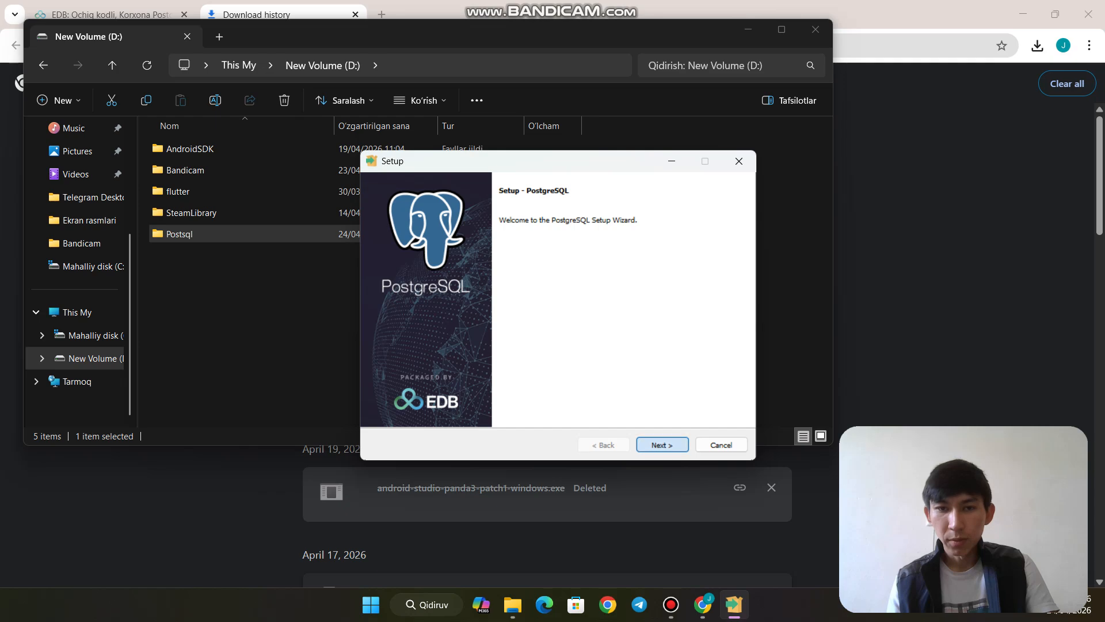
{"action": "key", "text": "Return"}
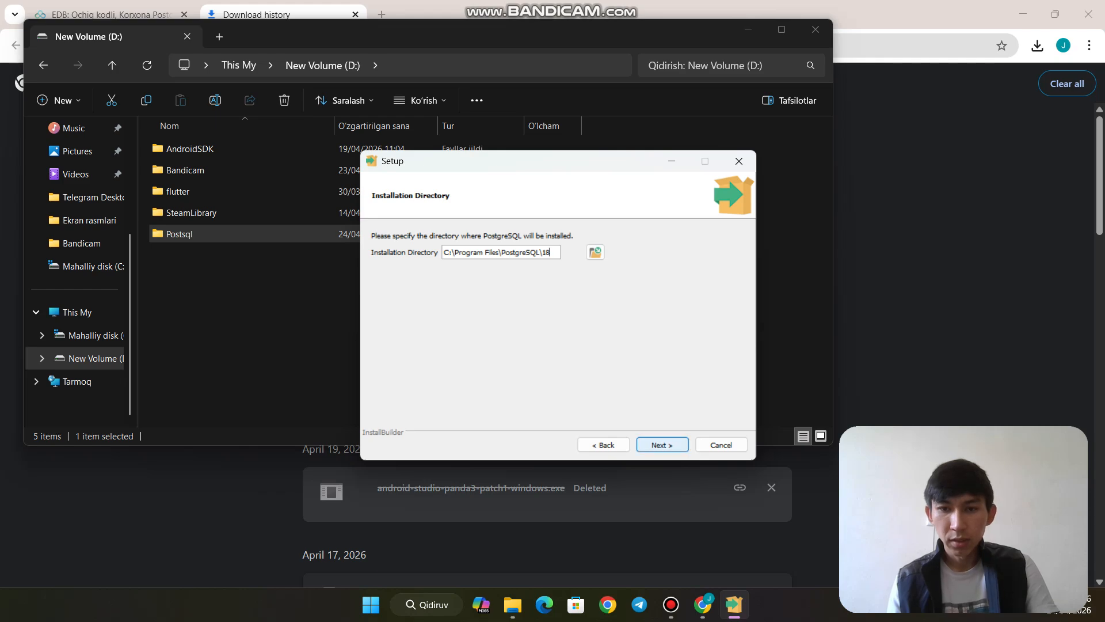
{"action": "key", "text": "Return"}
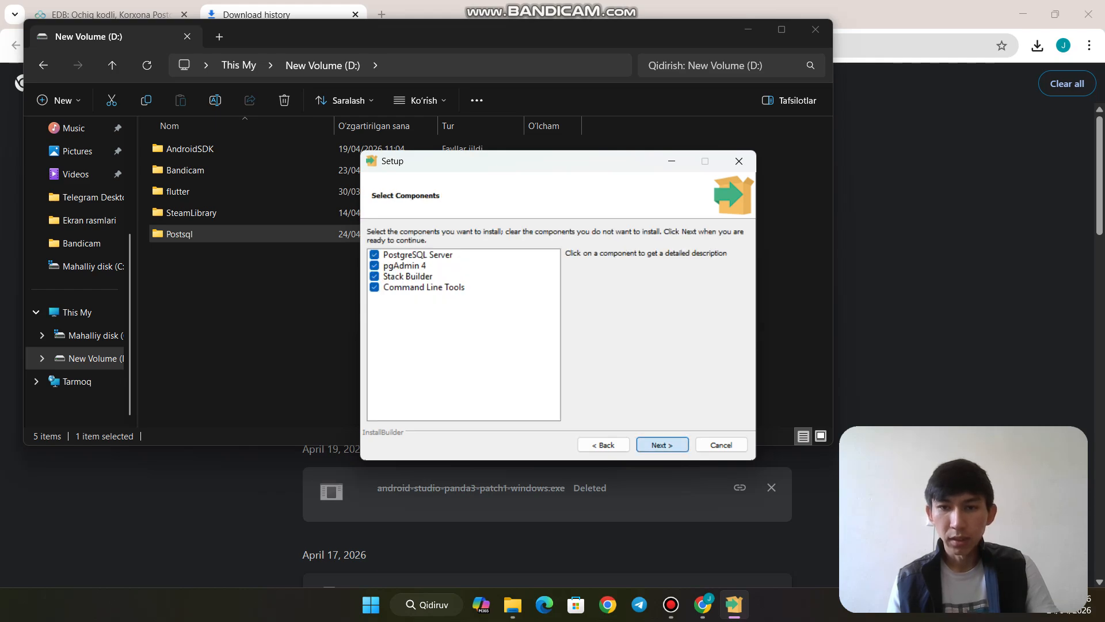
{"action": "key", "text": "Return"}
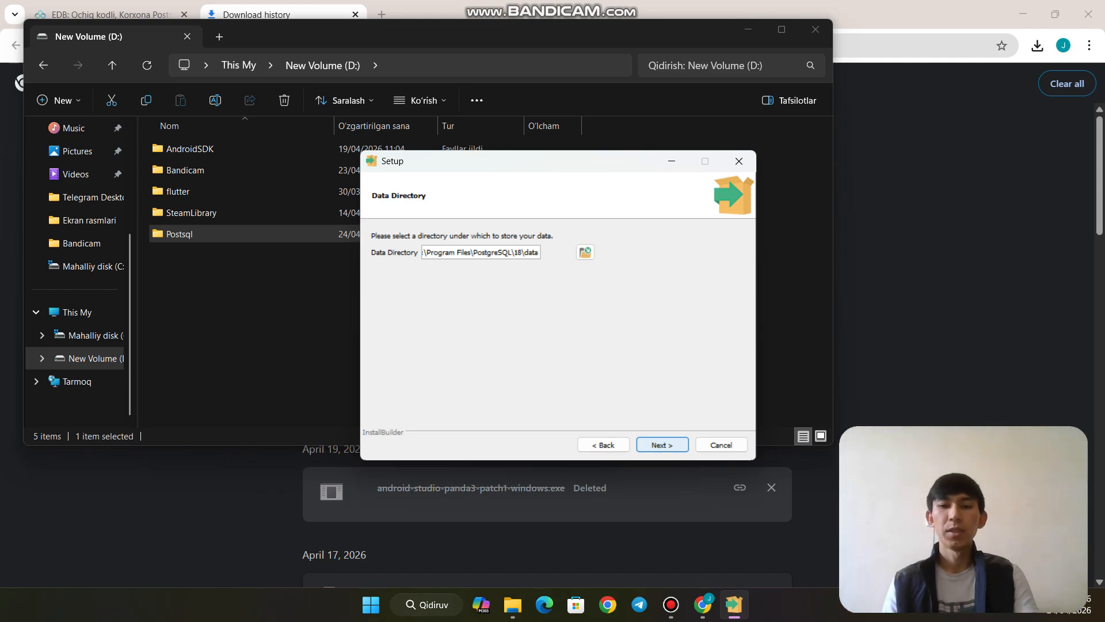
{"action": "key", "text": "Return"}
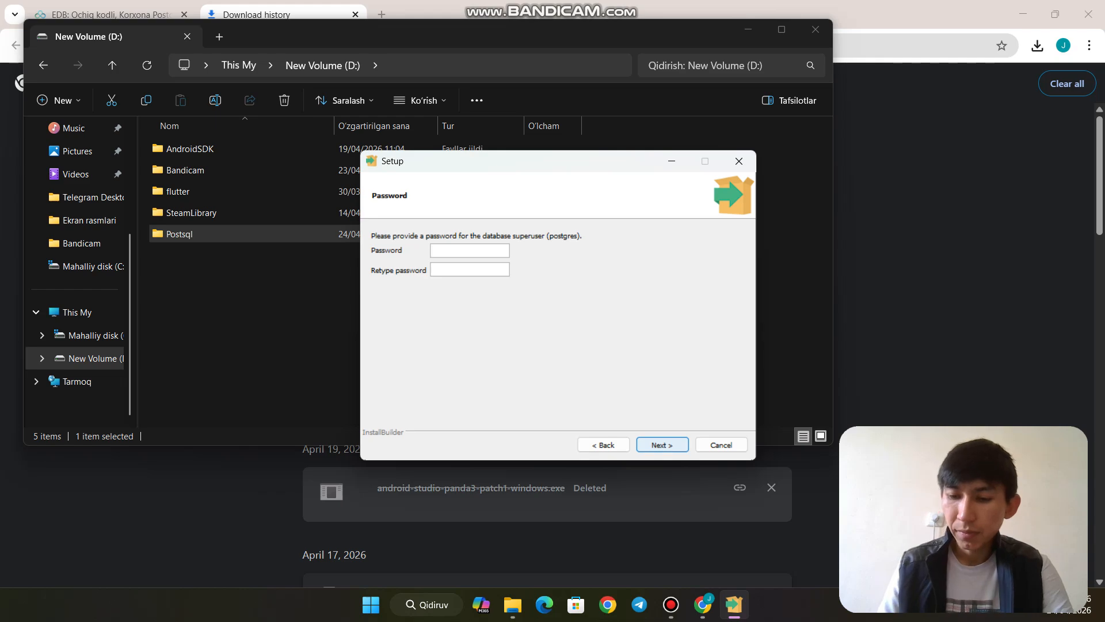
Enter and confirm the postgres superuser password, then continue to the Port step
{"action": "type", "text": "1234"}
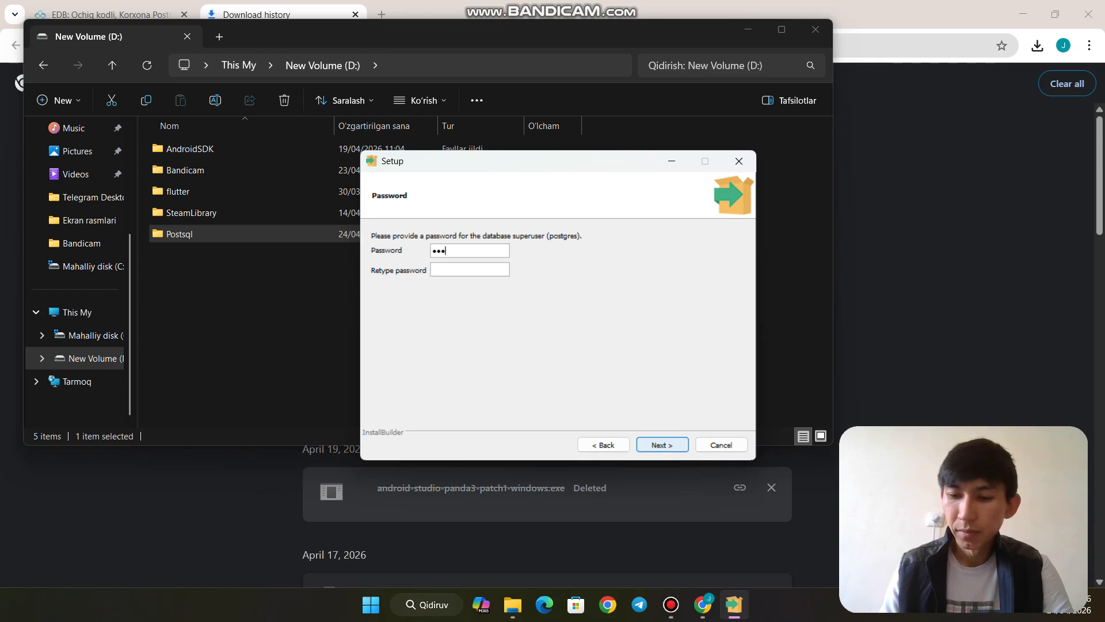
{"action": "type", "text": "5"}
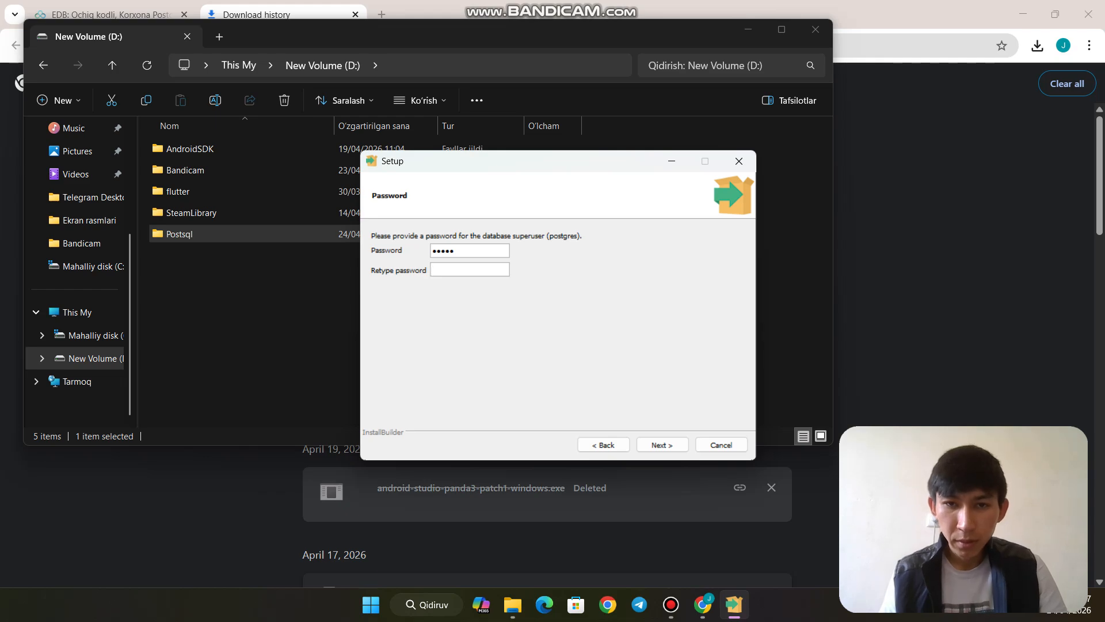
{"action": "left_click", "coordinate": [470, 269]}
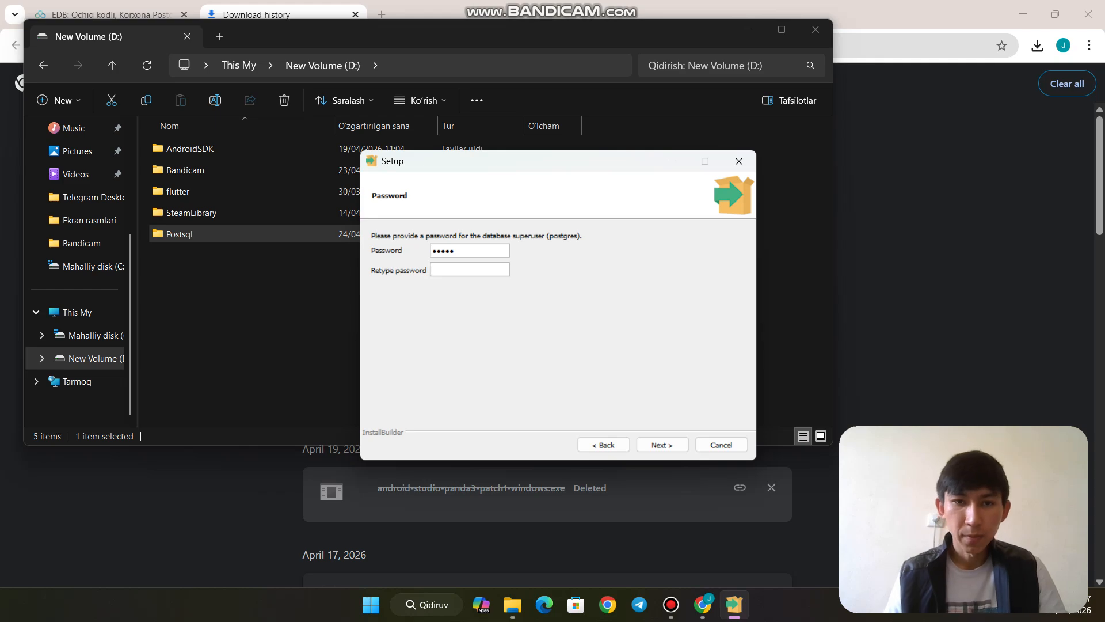
{"action": "type", "text": "1234"}
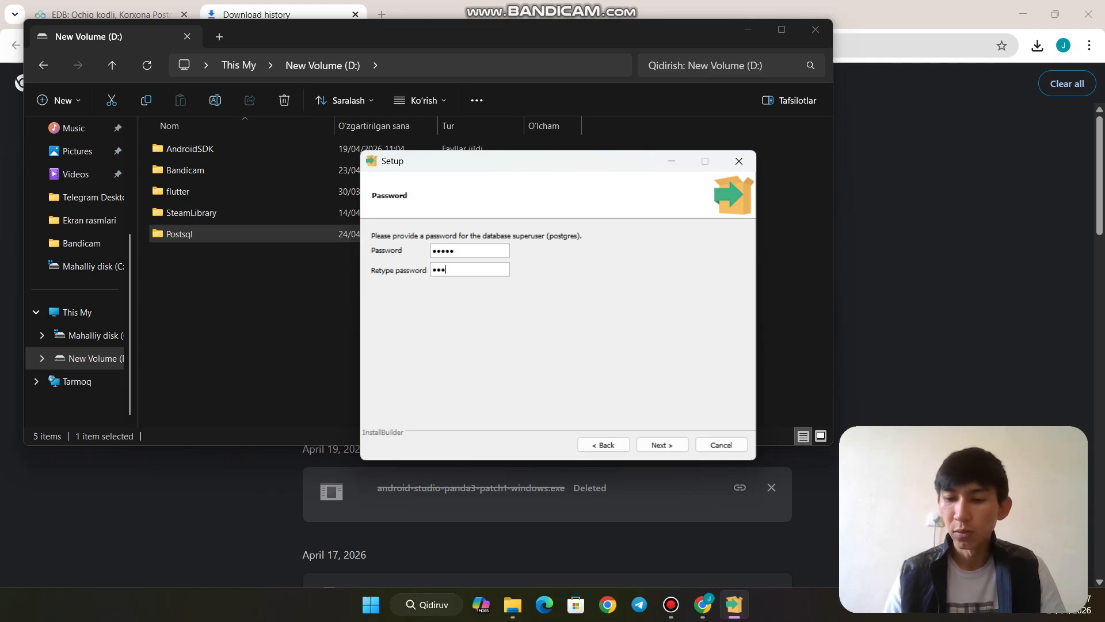
{"action": "type", "text": "5"}
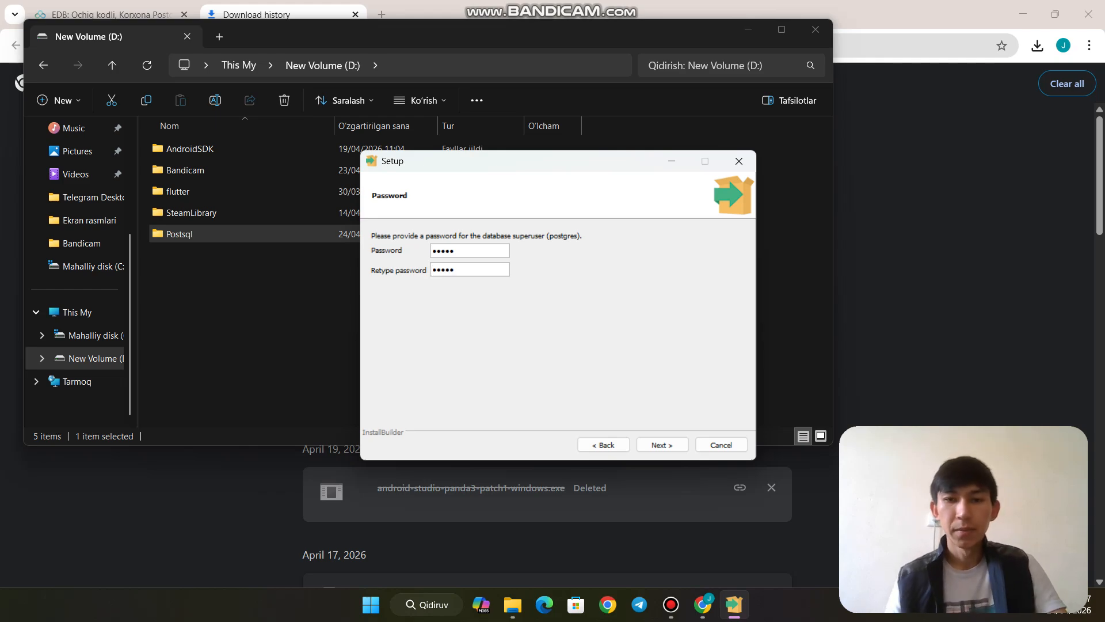
{"action": "key", "text": "Return"}
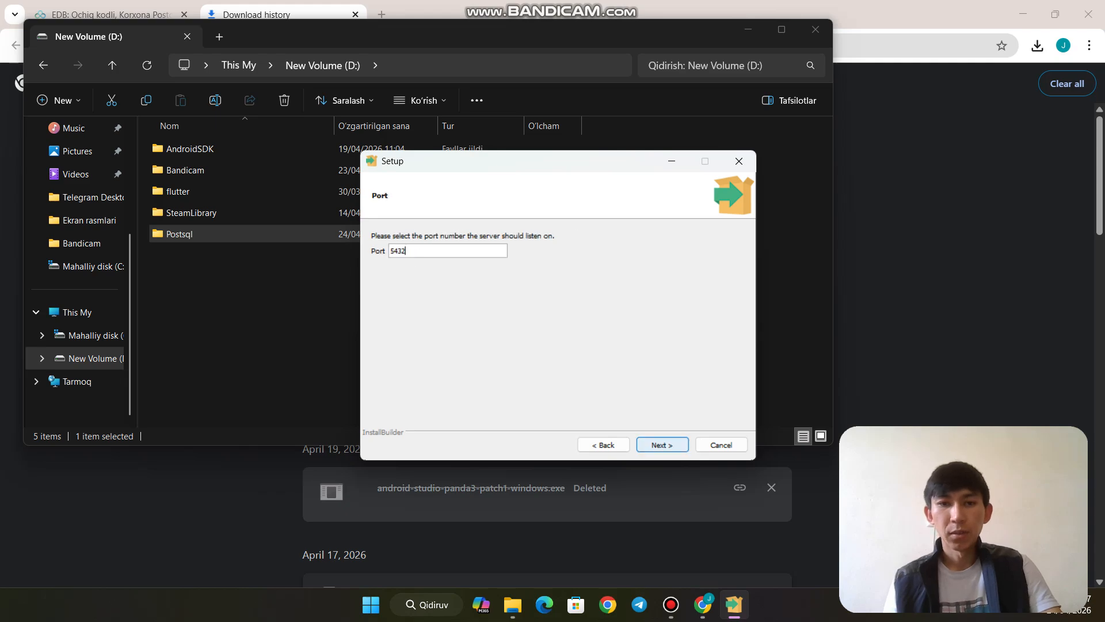
Keep port 5432 and the DEFAULT locale, and pass the pre-installation summary
{"action": "key", "text": "Return"}
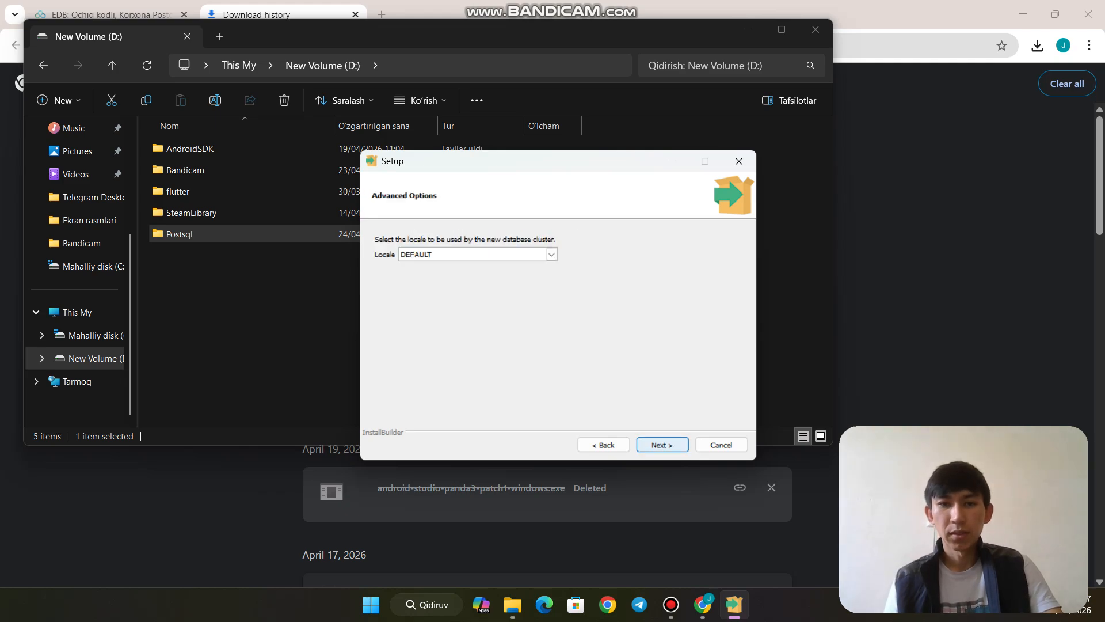
{"action": "key", "text": "Return"}
{"action": "key", "text": "Return"}
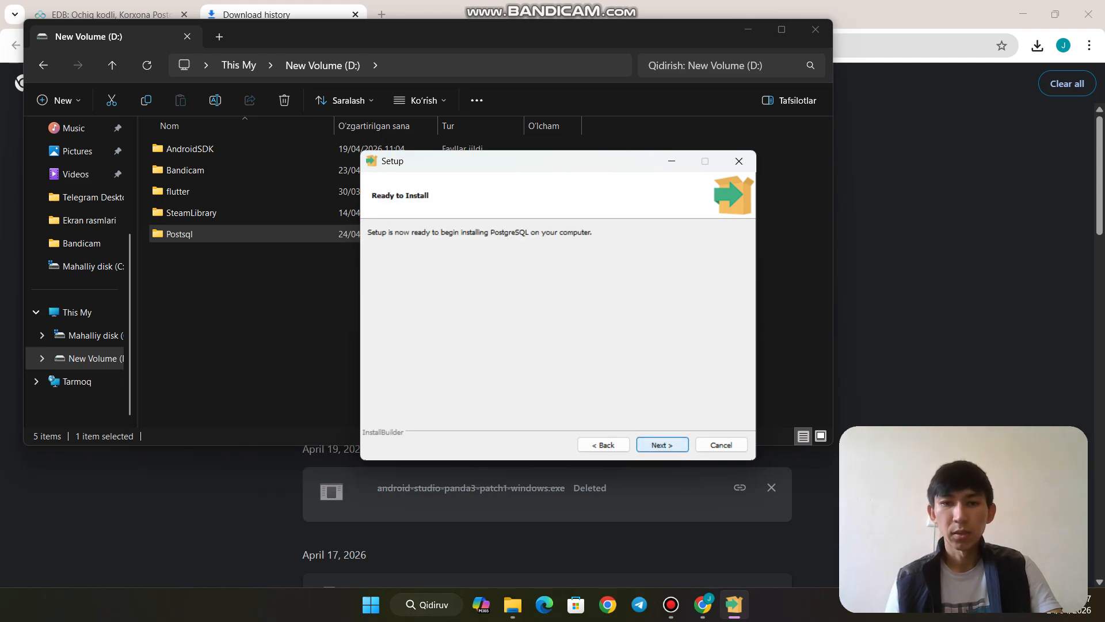
{"action": "key", "text": "Return"}
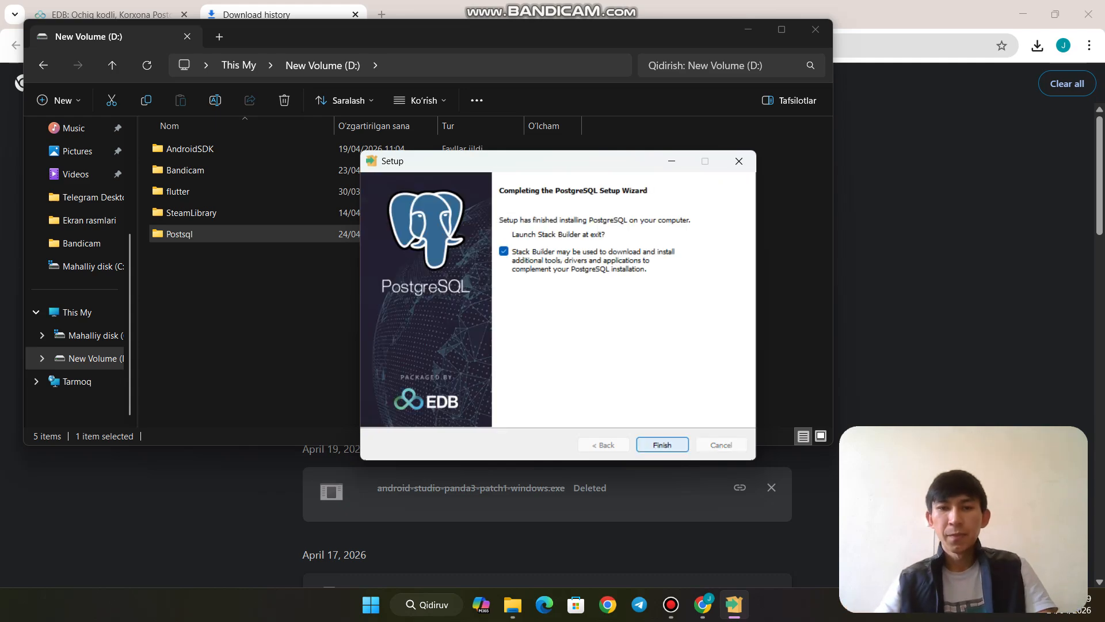
Finish setup and point Stack Builder at PostgreSQL 18 (x64) on port 5432
{"action": "key", "text": "Return"}
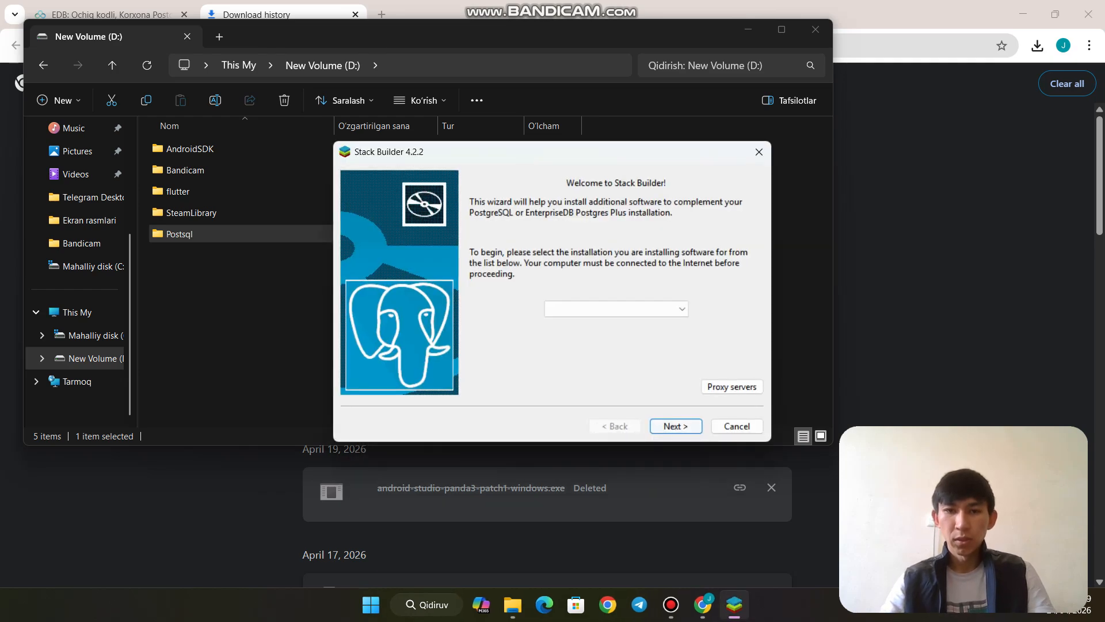
{"action": "key", "text": "alt+Down"}
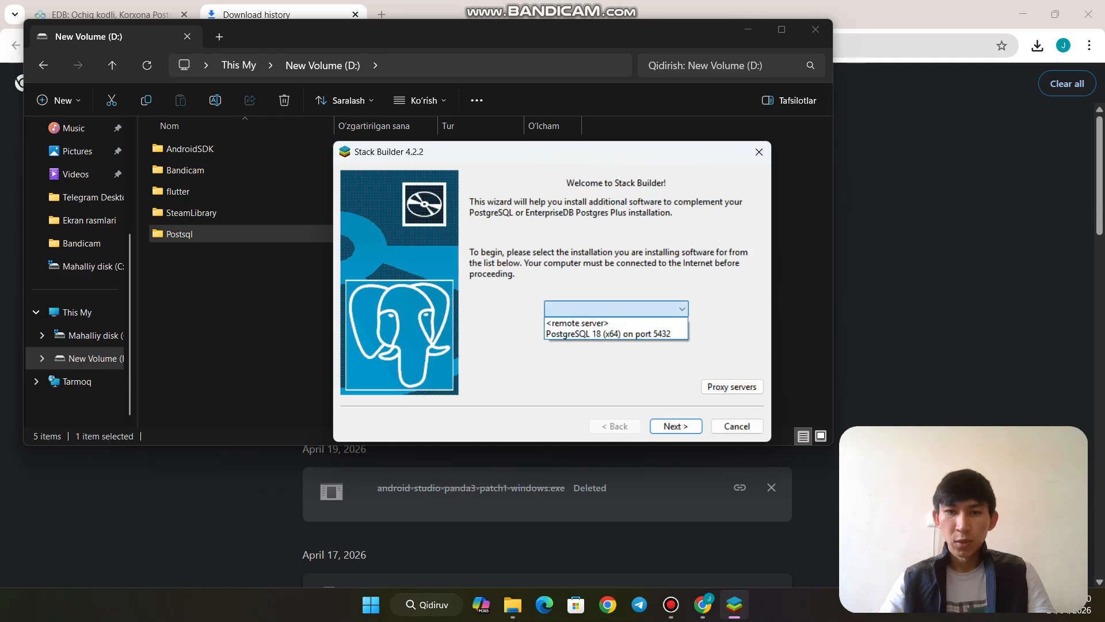
{"action": "key", "text": "Down"}
{"action": "key", "text": "Down"}
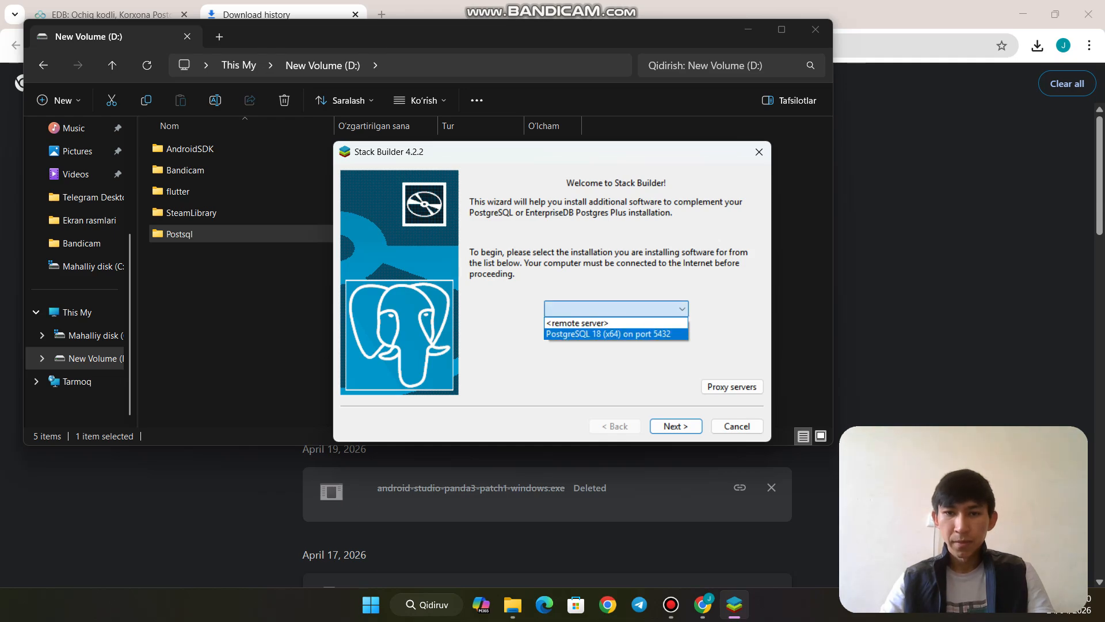
{"action": "key", "text": "Return"}
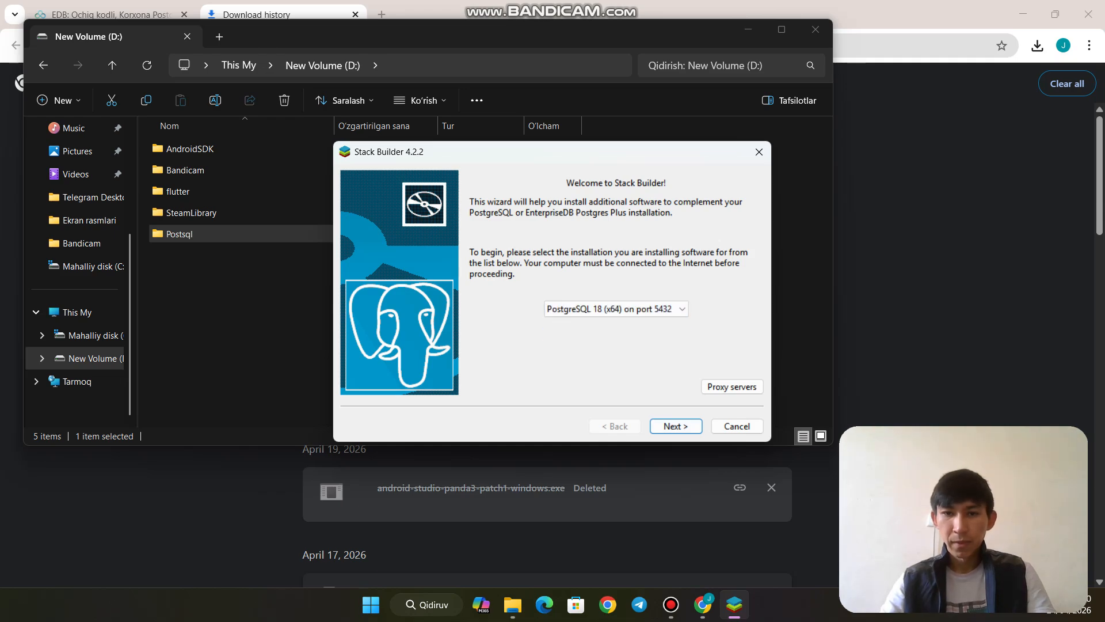
{"action": "key", "text": "Return"}
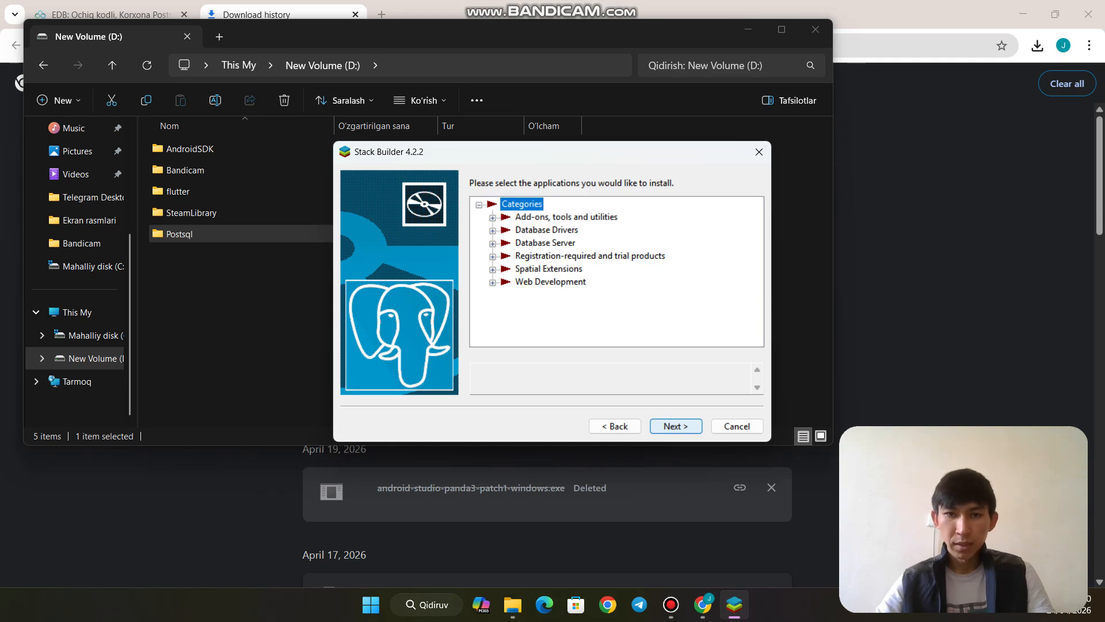
Dismiss the no-package error and browse the add-on and Database Drivers categories
{"action": "key", "text": "Return"}
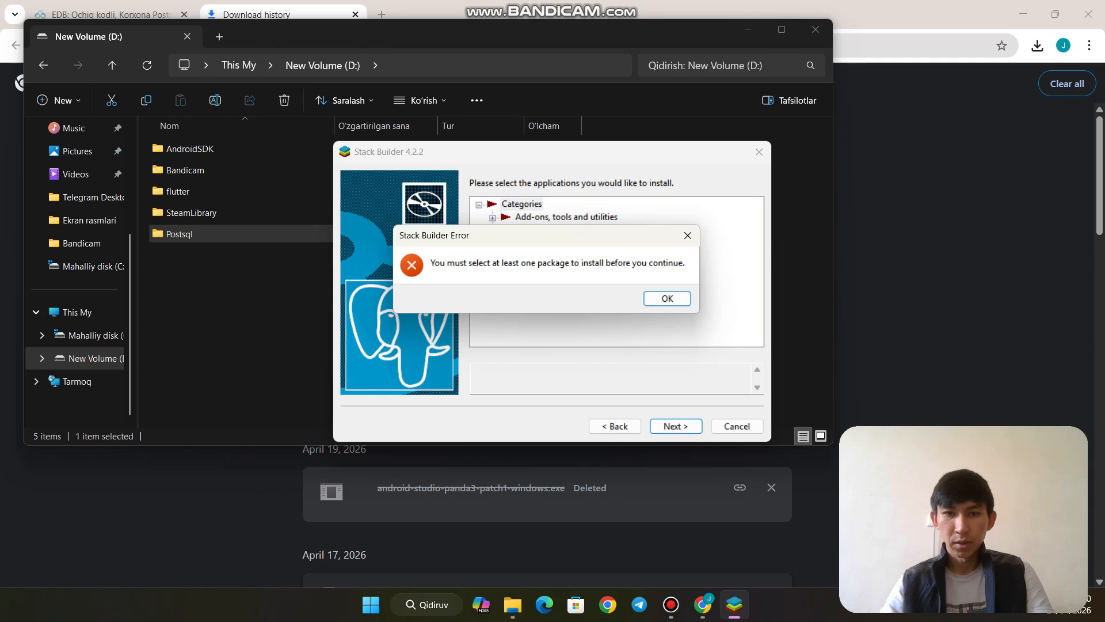
{"action": "key", "text": "Return"}
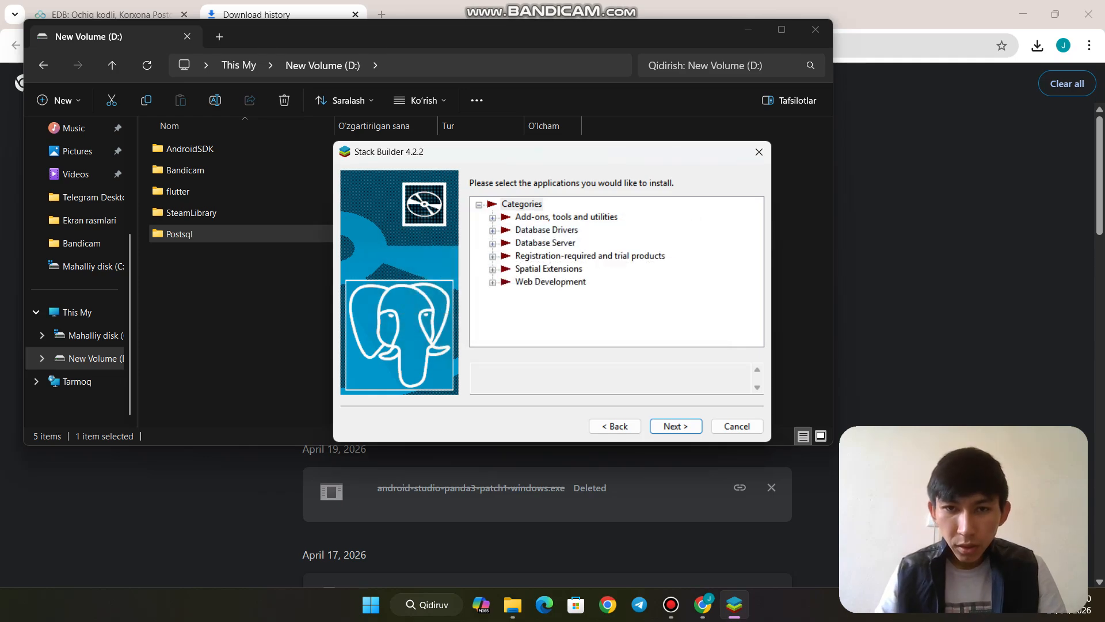
{"action": "left_click", "coordinate": [492, 217]}
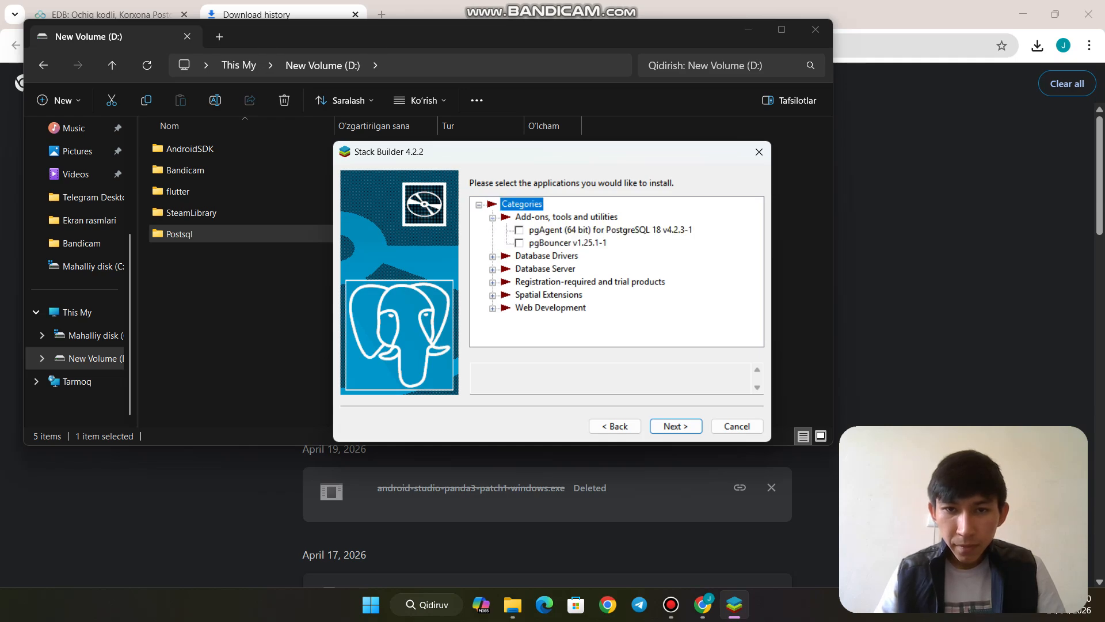
{"action": "left_click", "coordinate": [492, 257]}
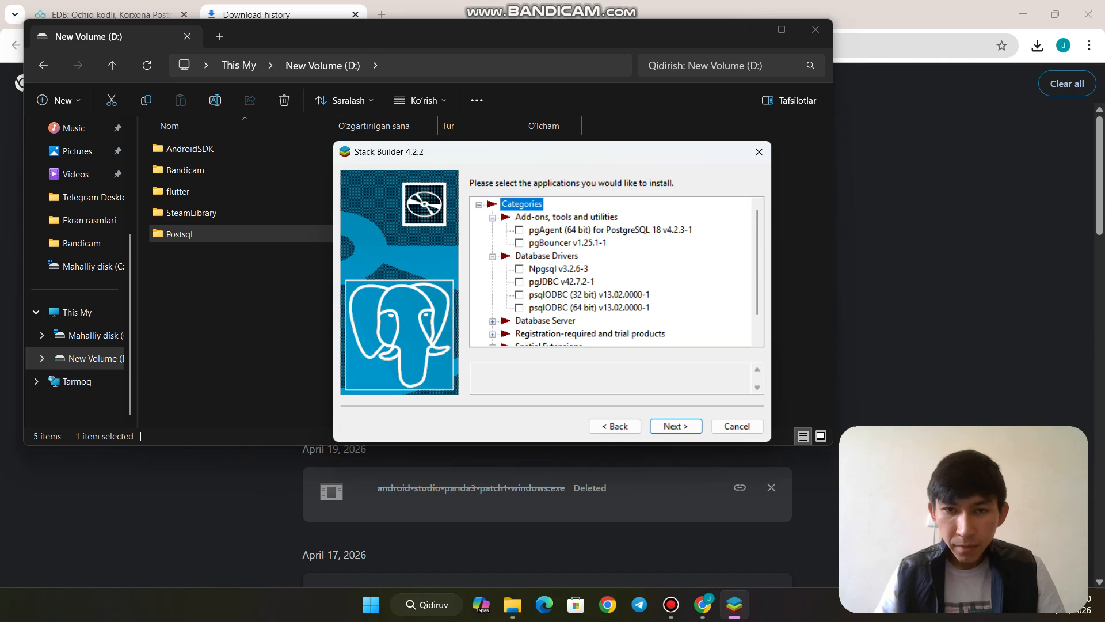
{"action": "left_click", "coordinate": [590, 308]}
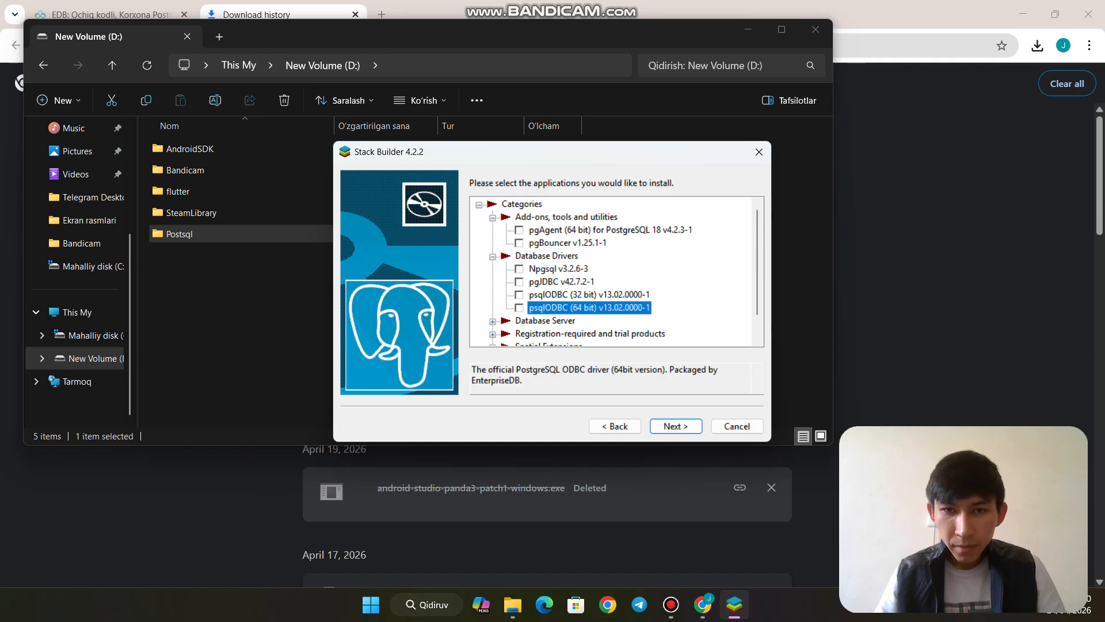
{"action": "scroll", "coordinate": [610, 271], "scroll_direction": "down", "scroll_amount": 1}
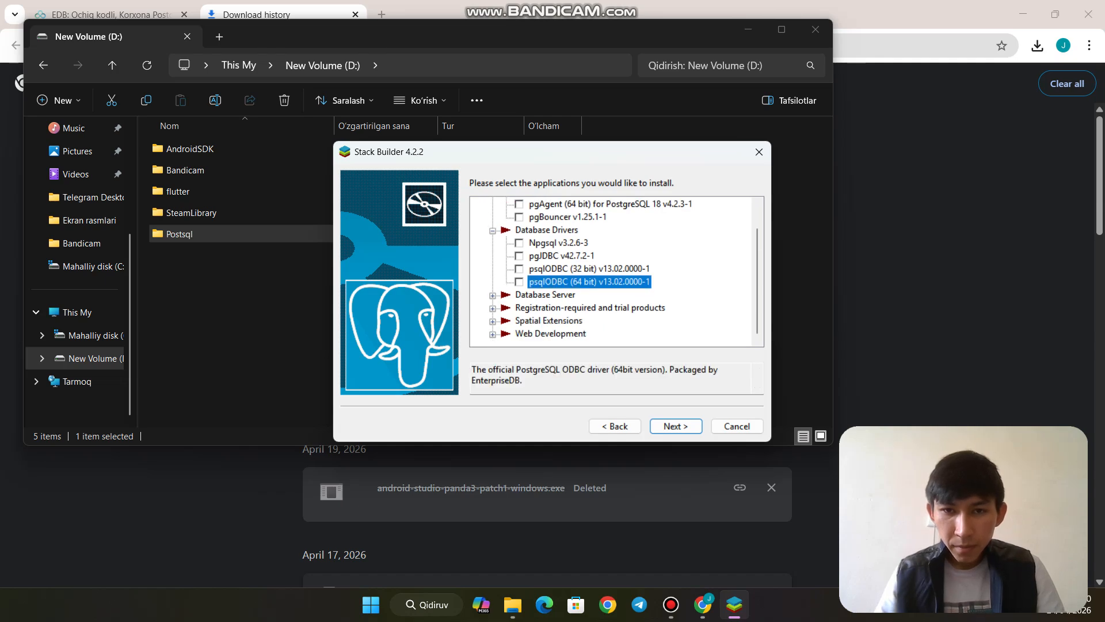
Tick PostgreSQL (64 bit) v18.3-3 under Database Server and continue to the review
{"action": "left_click", "coordinate": [493, 295]}
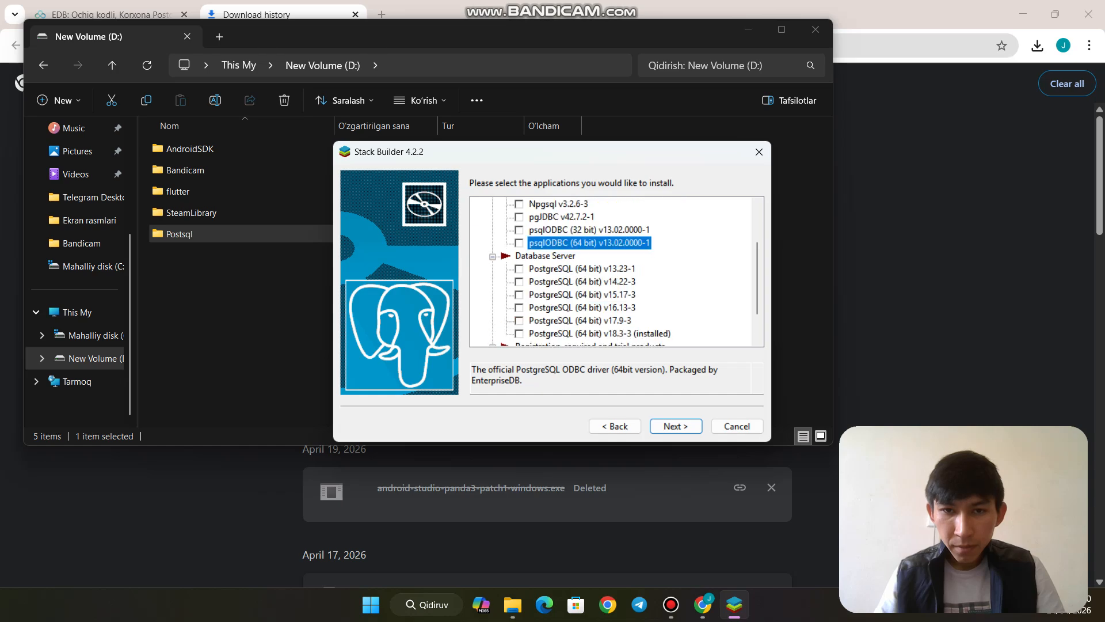
{"action": "scroll", "coordinate": [610, 270], "scroll_direction": "down", "scroll_amount": 1}
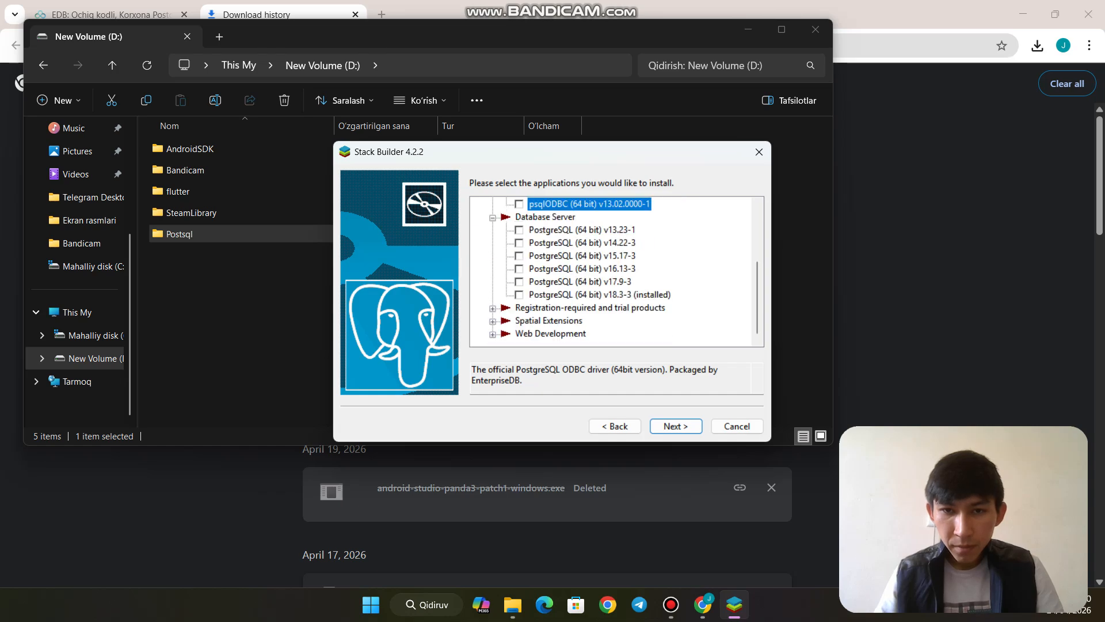
{"action": "left_click", "coordinate": [600, 294]}
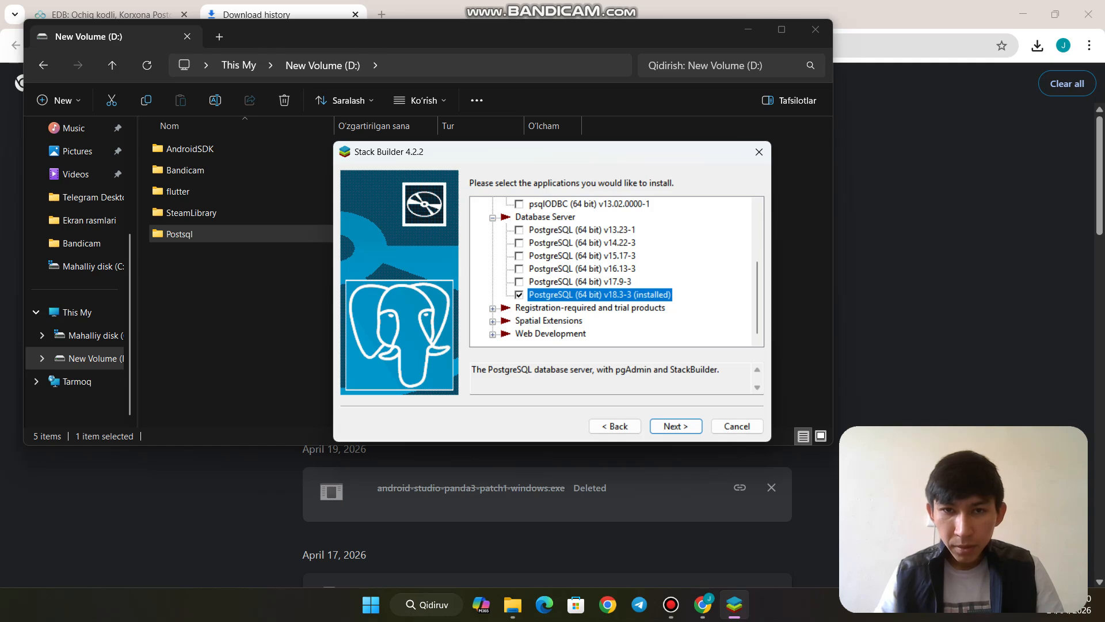
{"action": "scroll", "coordinate": [610, 271], "scroll_direction": "up", "scroll_amount": 3}
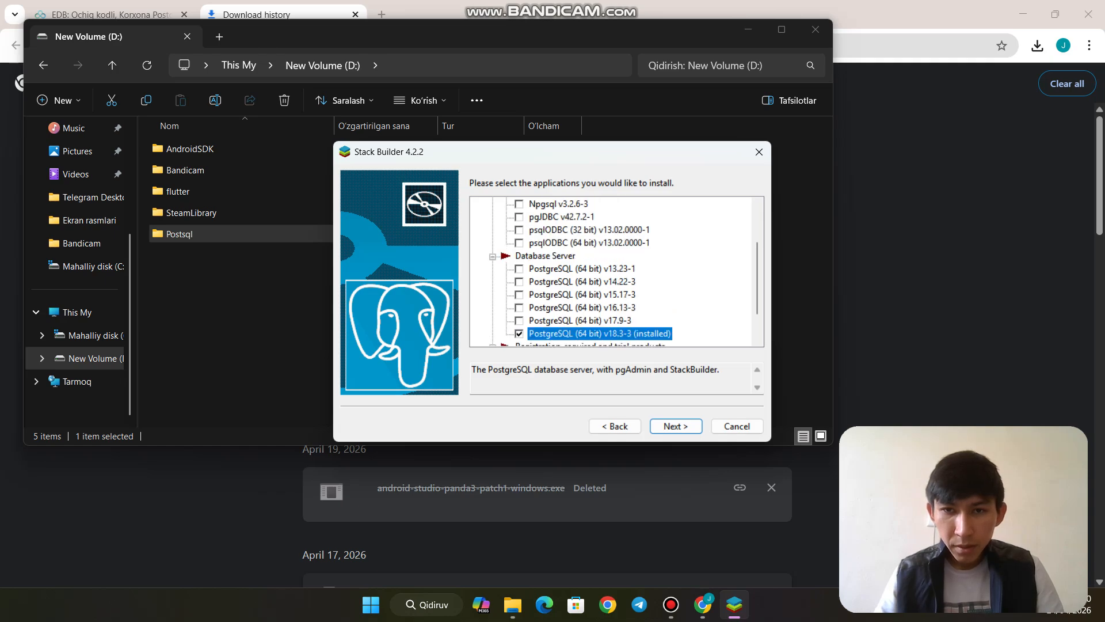
{"action": "scroll", "coordinate": [610, 271], "scroll_direction": "down", "scroll_amount": 1}
{"action": "scroll", "coordinate": [611, 271], "scroll_direction": "down", "scroll_amount": 2}
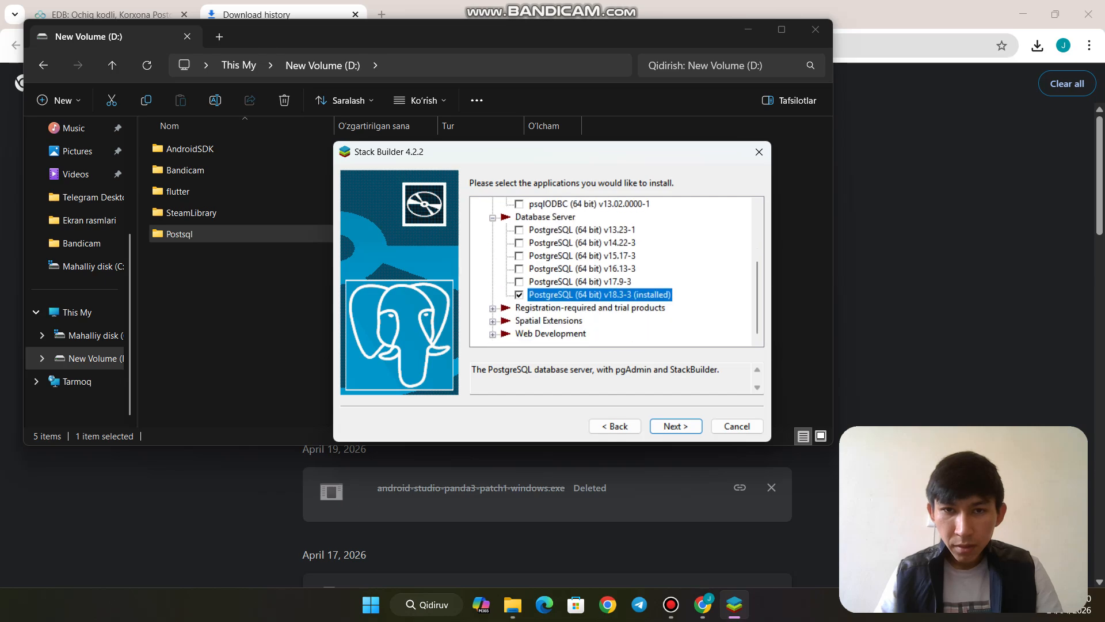
{"action": "left_click", "coordinate": [676, 426]}
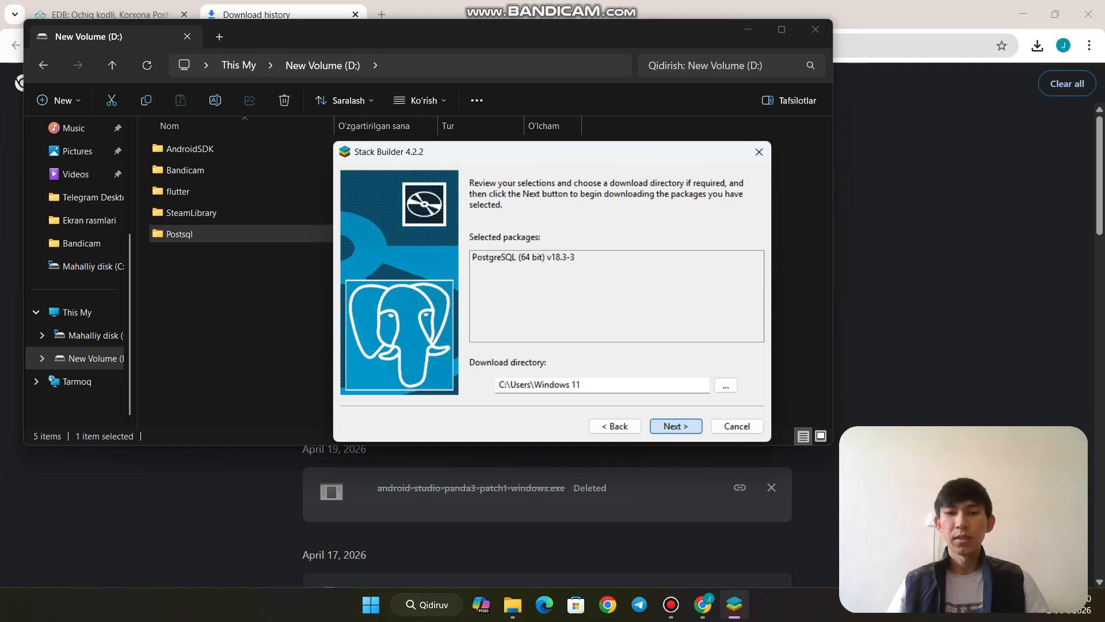
Begin downloading the PostgreSQL (64 bit) v18.3-3 package into C:\Users\Windows 11
{"action": "left_click", "coordinate": [676, 427]}
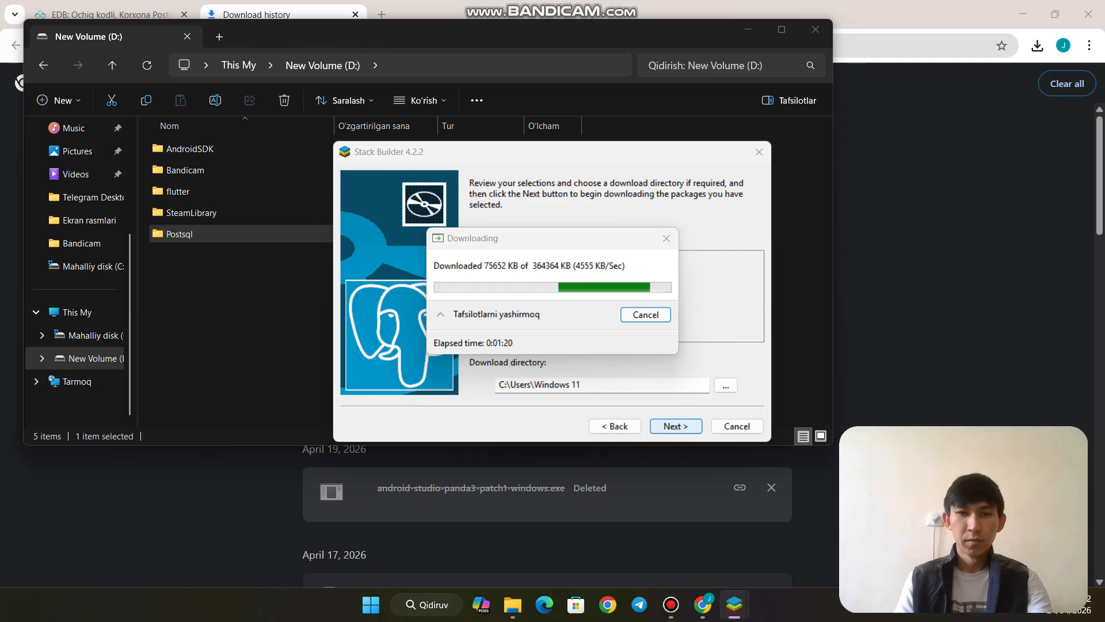
{"action": "key", "text": "Escape"}
Leave the download running, return to Chrome's EDB downloads page, and bring up Windows search
{"action": "key", "text": "alt+Tab"}
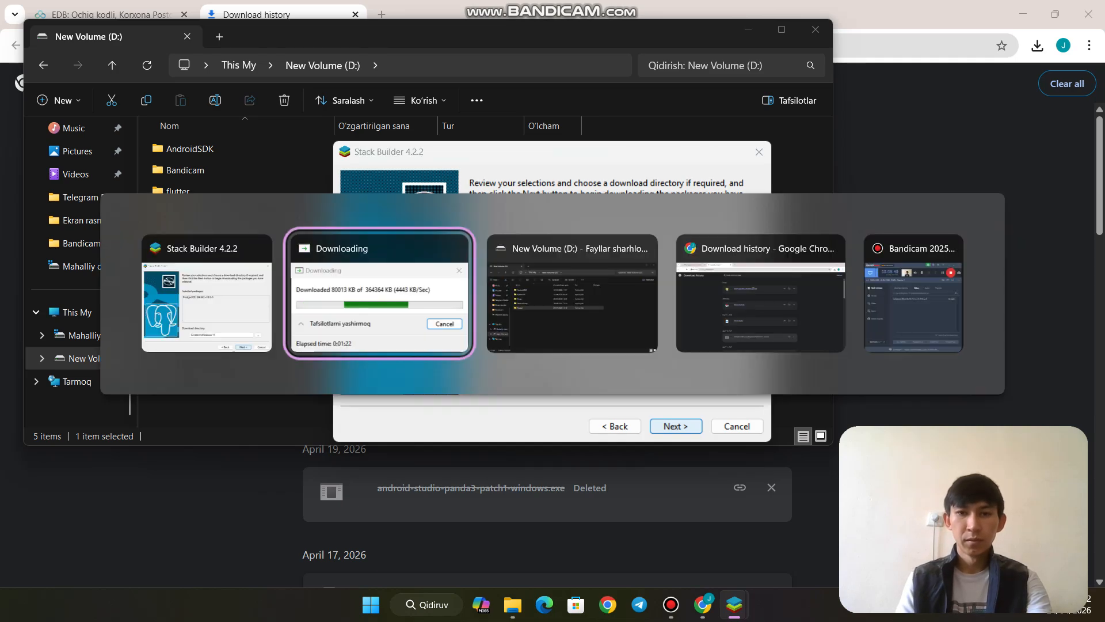
{"action": "key", "text": "alt+Tab"}
{"action": "key", "text": "alt+Tab"}
{"action": "key", "text": "alt+Tab"}
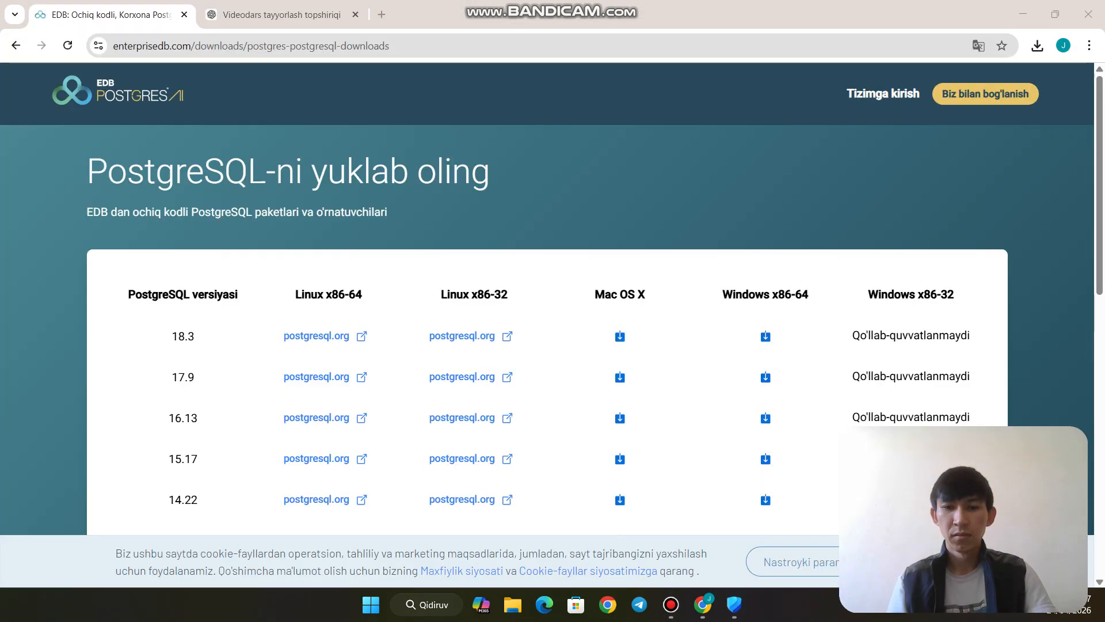
{"action": "left_click", "coordinate": [671, 605]}
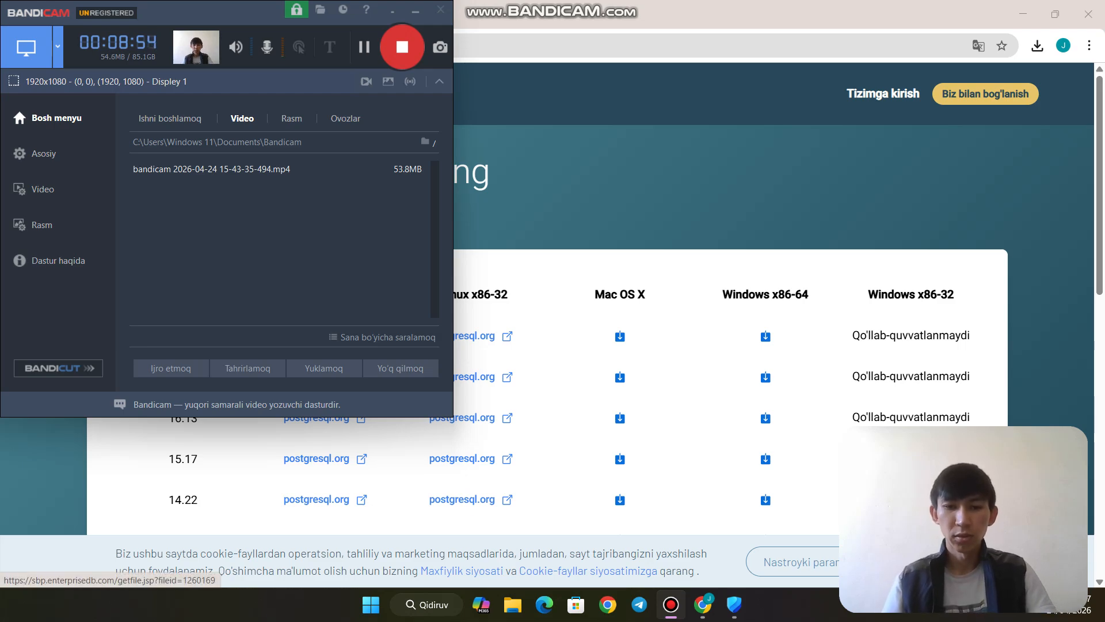
{"action": "left_click", "coordinate": [411, 605]}
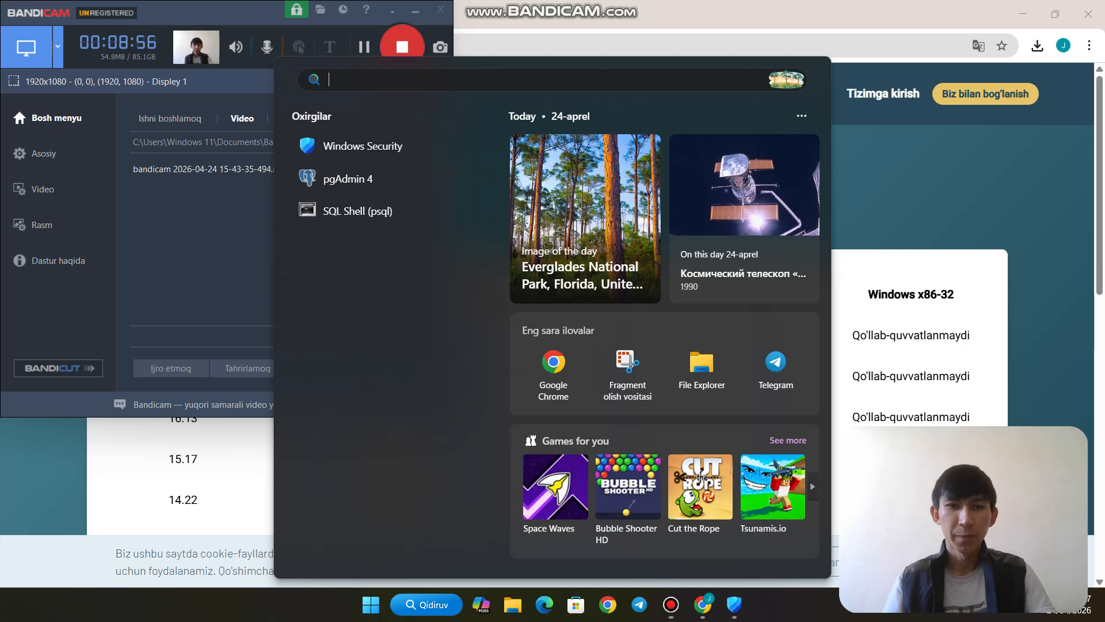
Start SQL Shell (psql), accept the default server, database, port and postgres user, and enter the password
{"action": "left_click", "coordinate": [357, 211]}
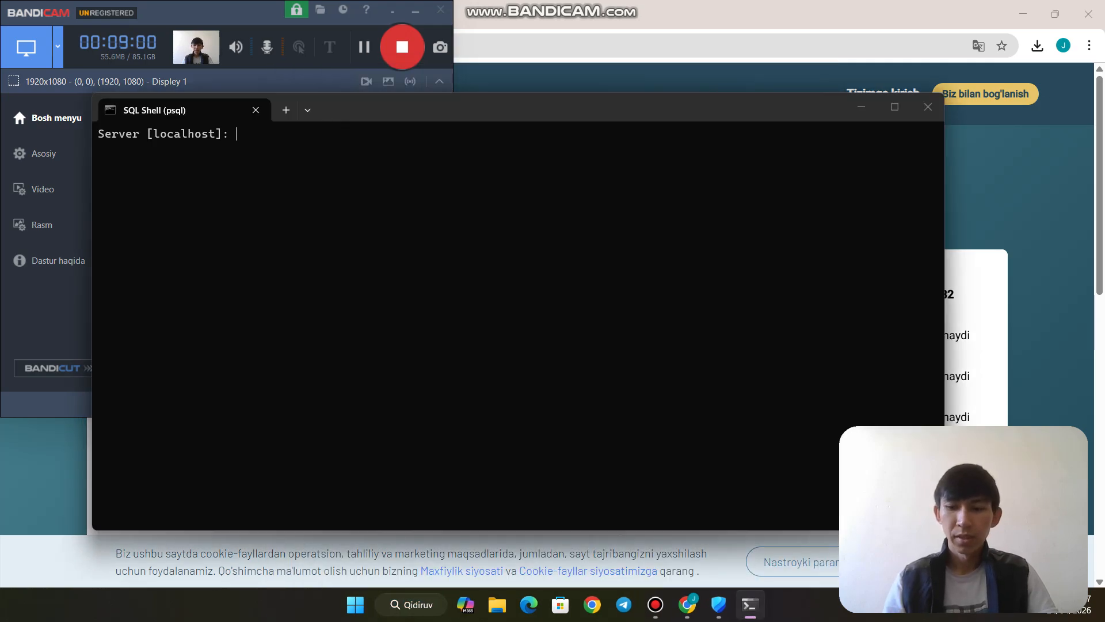
{"action": "key", "text": "Return"}
{"action": "key", "text": "Return"}
{"action": "key", "text": "Return"}
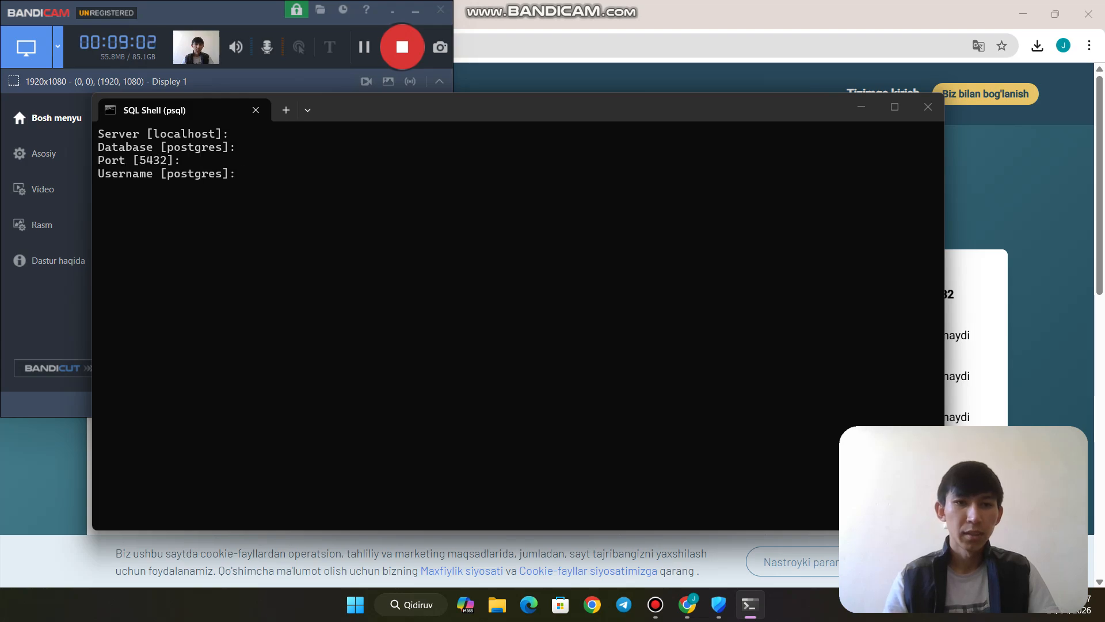
{"action": "key", "text": "Return"}
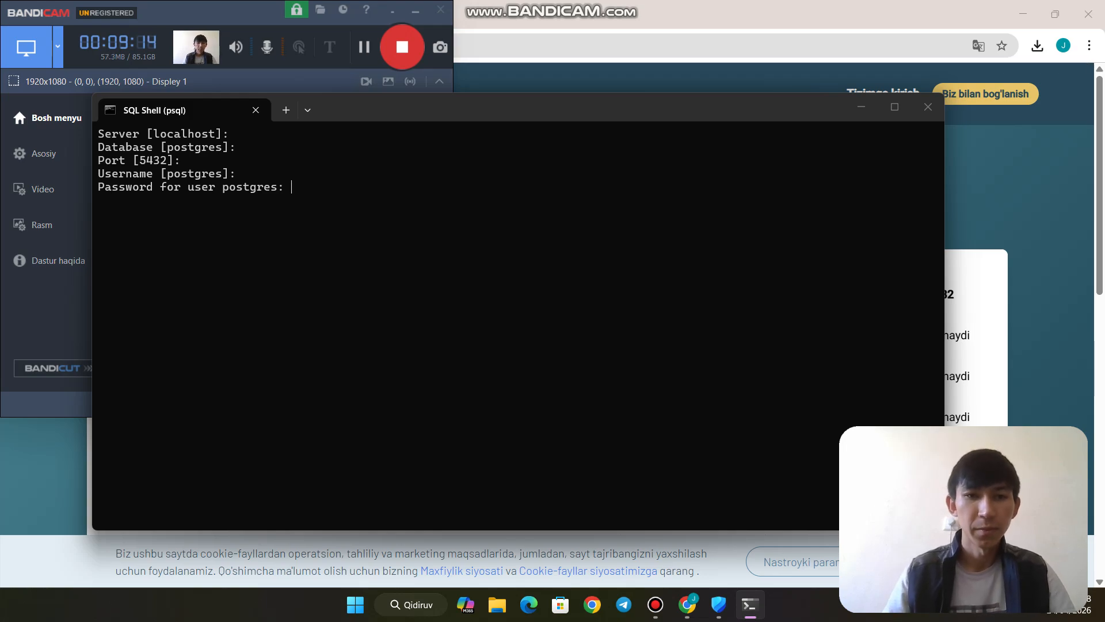
{"action": "key", "text": "Return"}
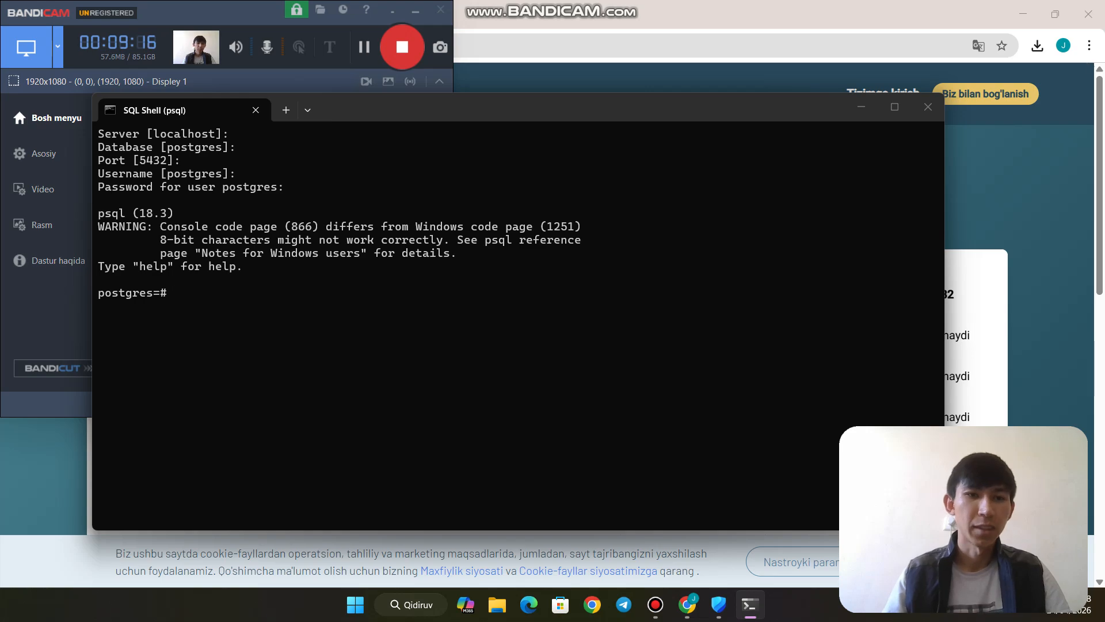